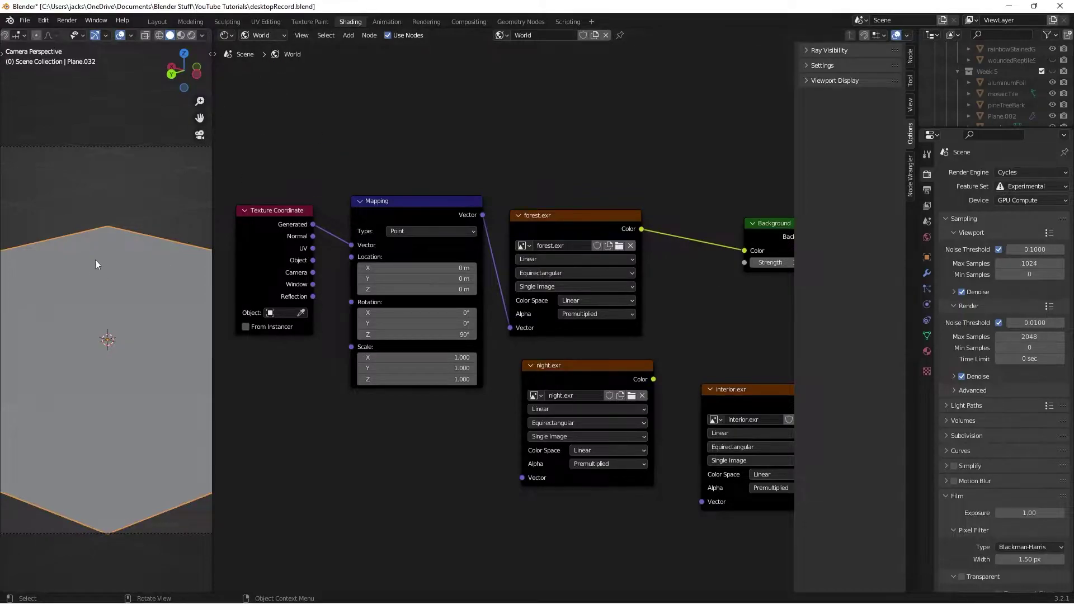
- Switch the shader editor to object materials and show the viewport in rendered shading
{"action": "left_click", "coordinate": [277, 35]}
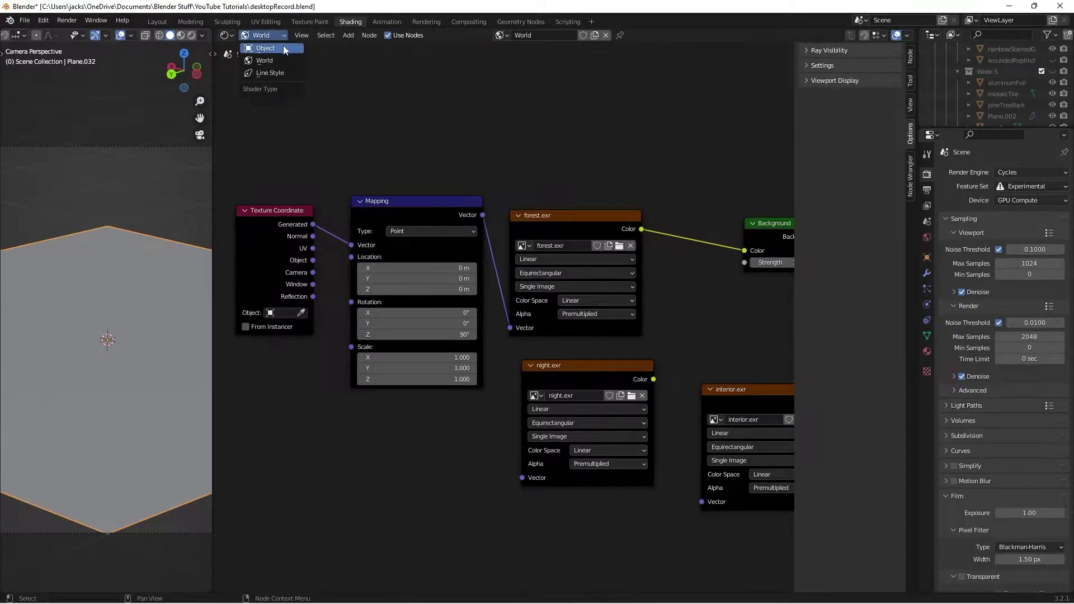
{"action": "left_click", "coordinate": [285, 47]}
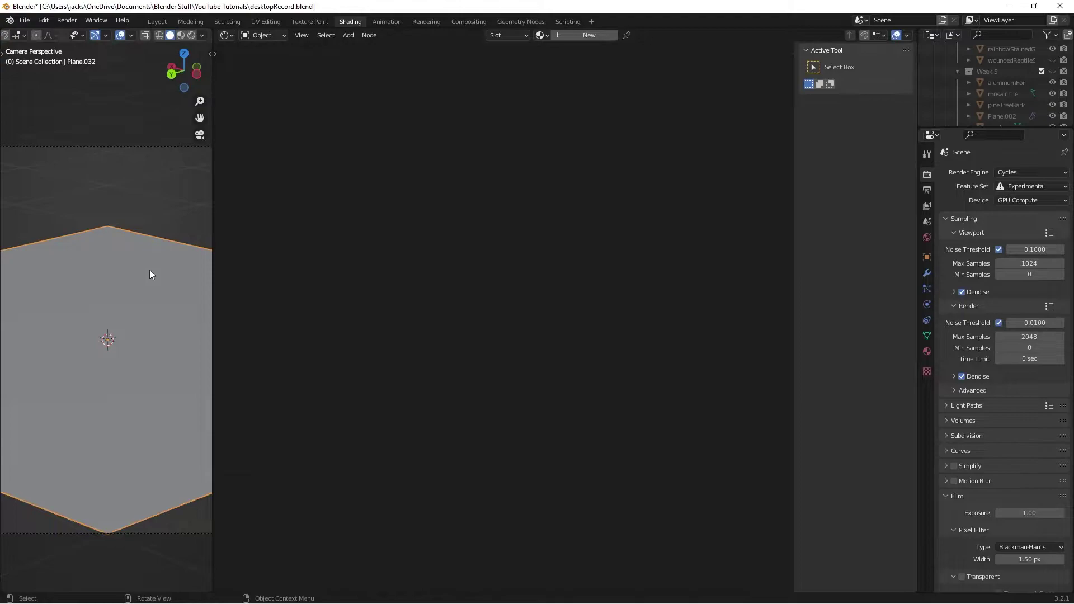
{"action": "left_click", "coordinate": [191, 36]}
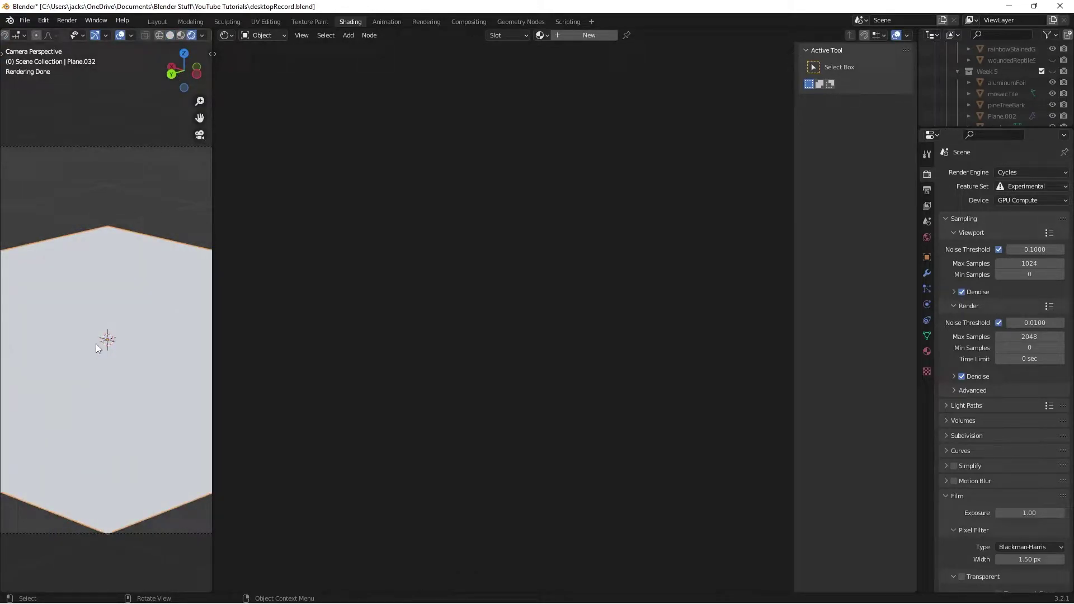
- View the plane from directly above in orthographic view and select it
{"action": "key", "text": "KP_7"}
{"action": "scroll", "coordinate": [128, 321], "scroll_direction": "down", "scroll_amount": 3}
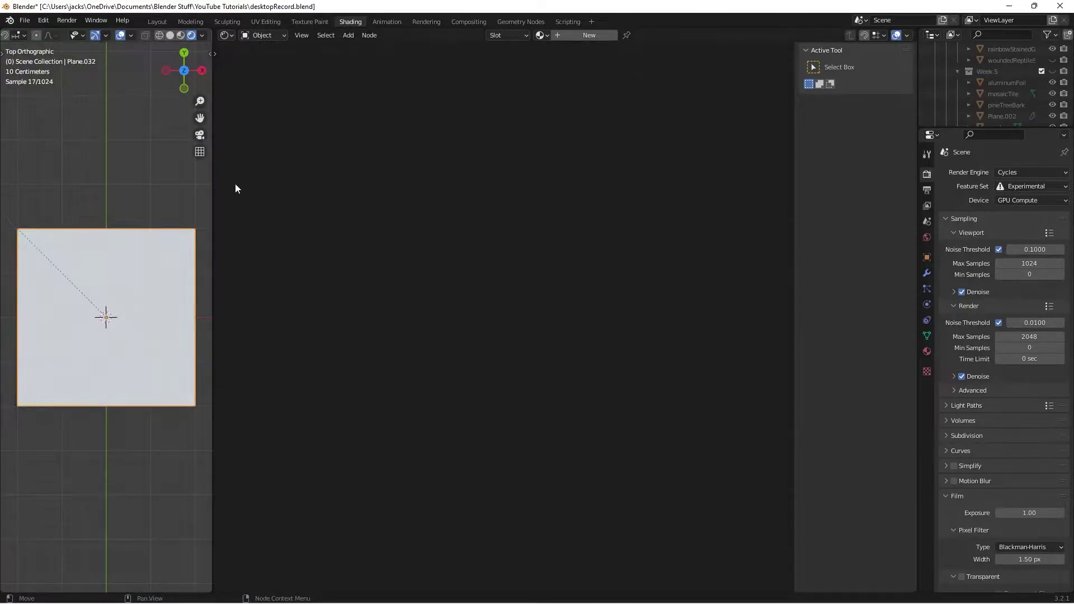
{"action": "mouse_move", "coordinate": [163, 180]}
{"action": "middle_mouse_down"}
{"action": "mouse_move", "coordinate": [139, 202]}
{"action": "mouse_move", "coordinate": [149, 176]}
{"action": "middle_mouse_up"}
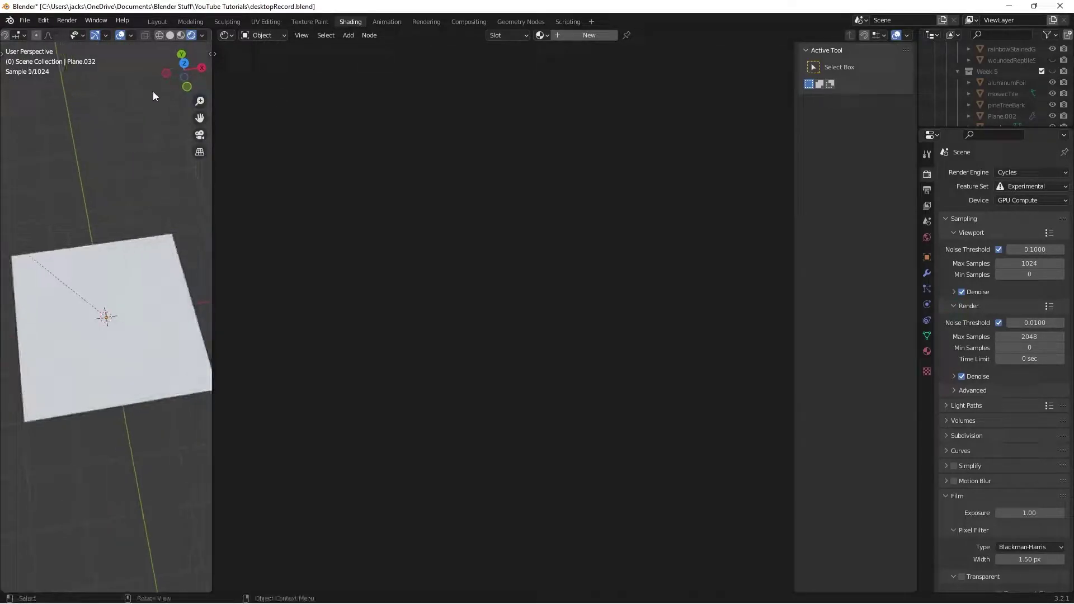
{"action": "left_click", "coordinate": [188, 64]}
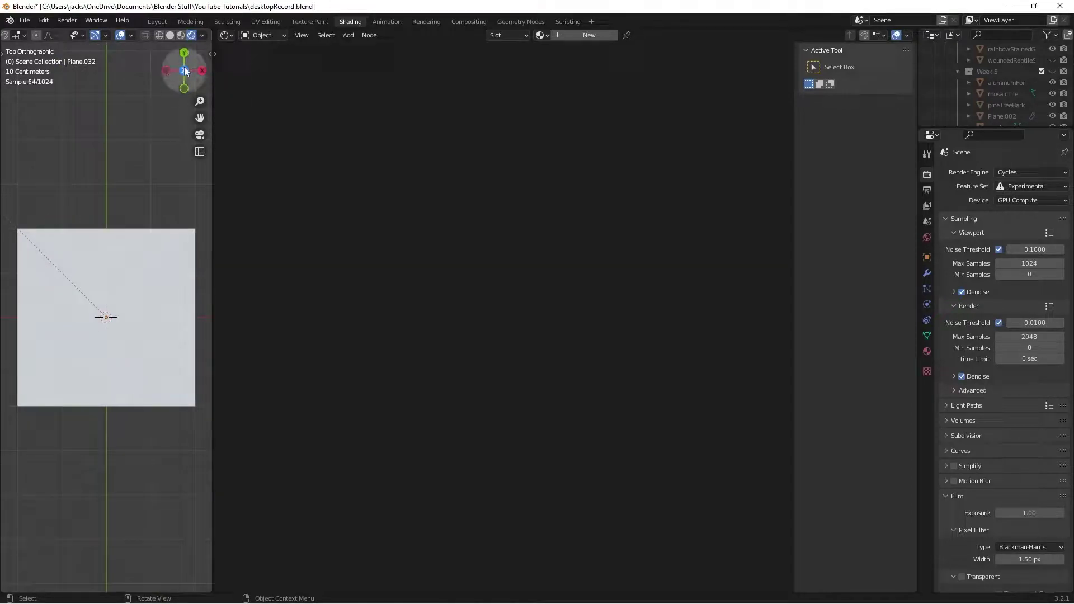
{"action": "left_click", "coordinate": [90, 301]}
{"action": "scroll", "coordinate": [89, 301], "scroll_direction": "up", "scroll_amount": 1}
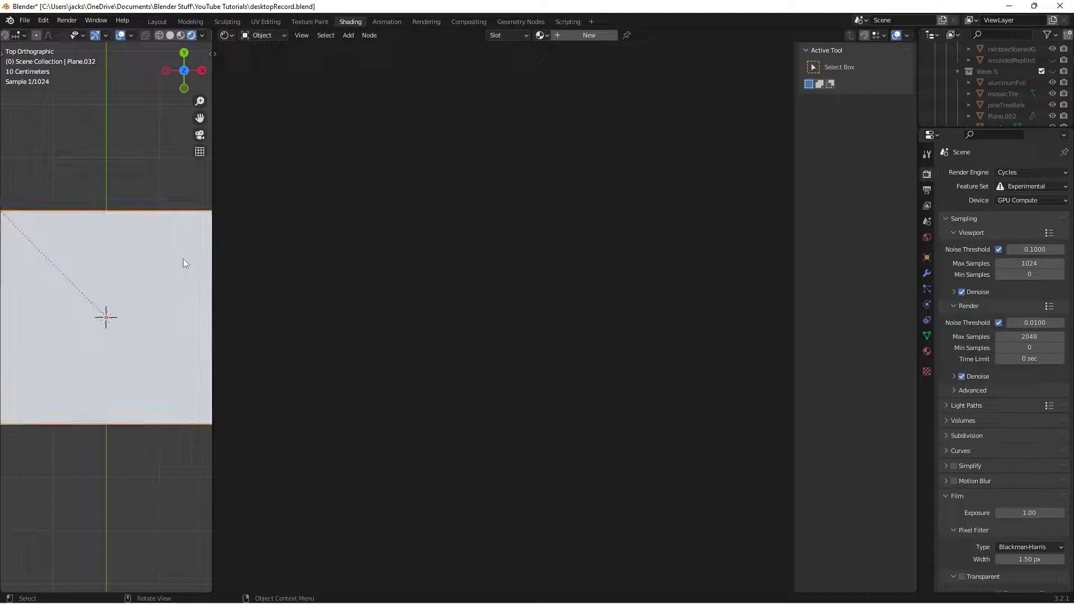
- Create a new material on the plane and name it metalGrate
{"action": "left_click", "coordinate": [587, 35]}
{"action": "double_click", "coordinate": [583, 36]}
{"action": "type", "text": "metalG"}
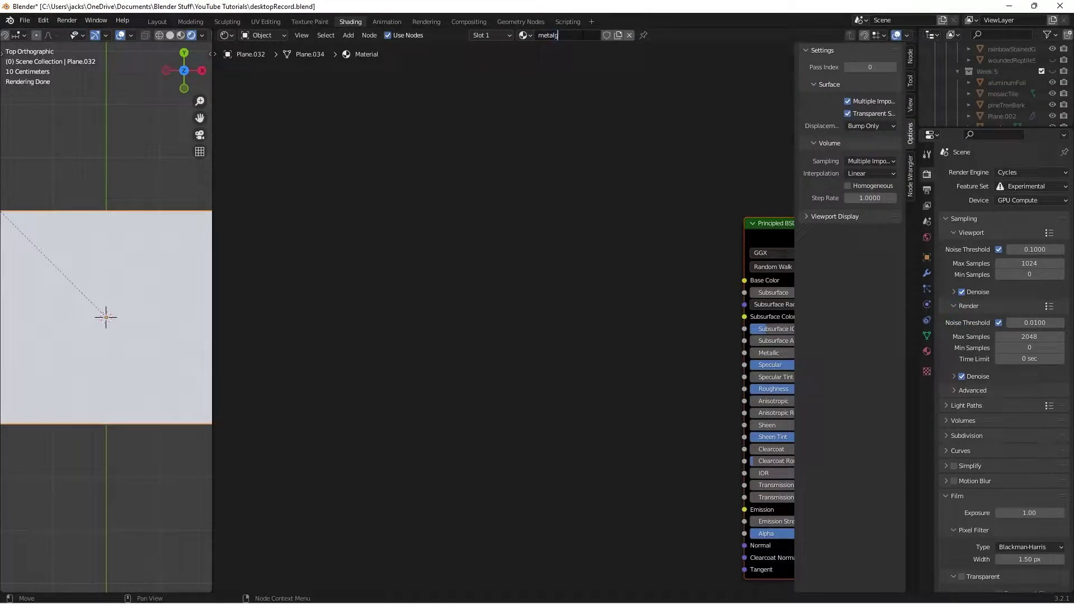
{"action": "type", "text": "rate"}
{"action": "key", "text": "Return"}
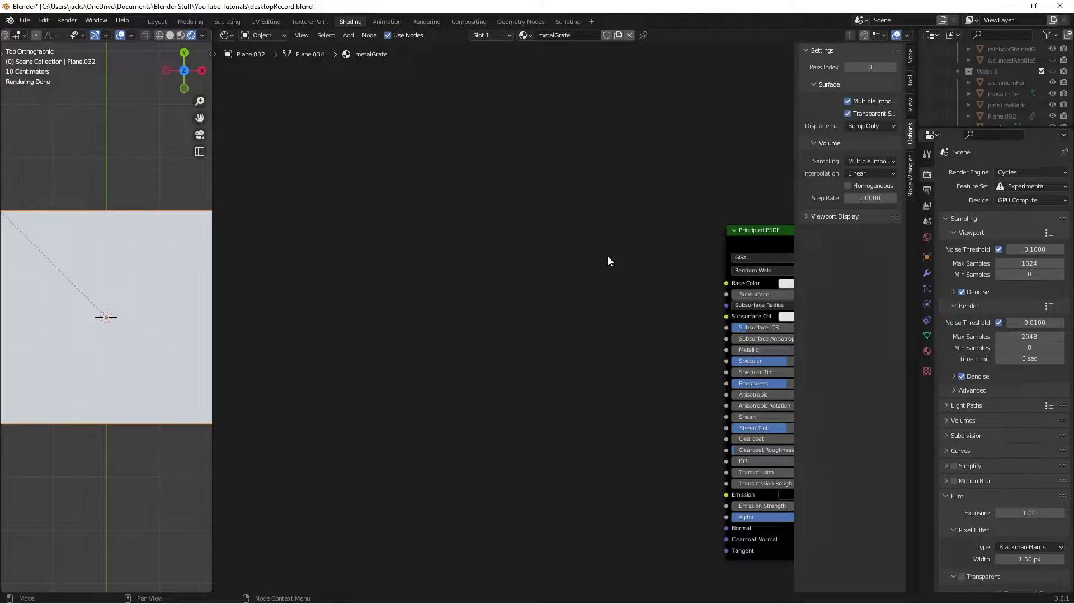
- Add a Voronoi Texture node well before the Principled BSDF in the node tree
{"action": "key", "text": "shift+a"}
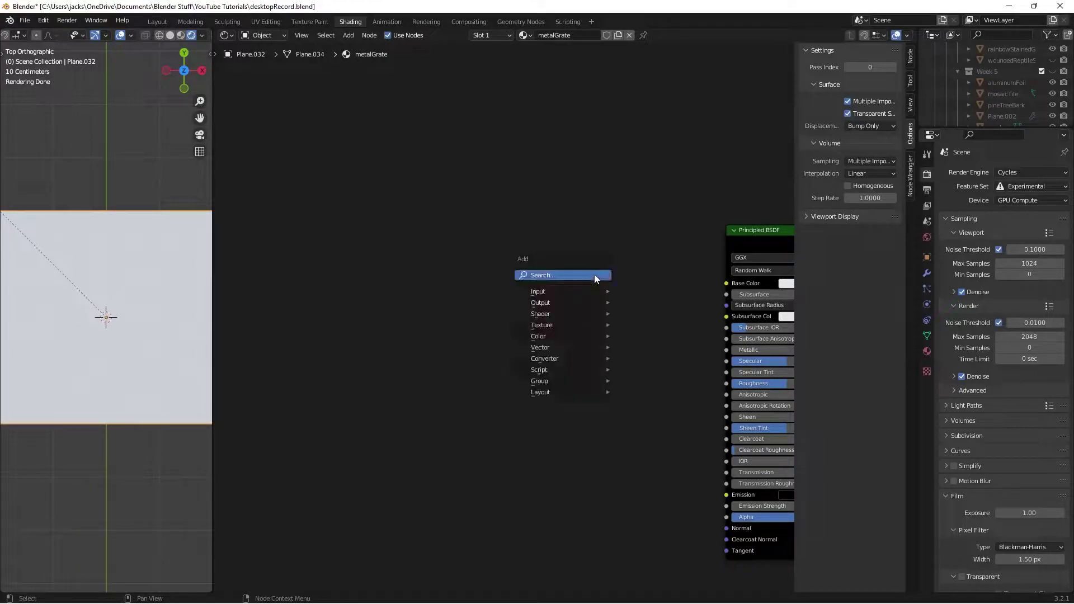
{"action": "left_click", "coordinate": [594, 274]}
{"action": "type", "text": "voro"}
{"action": "key", "text": "Return"}
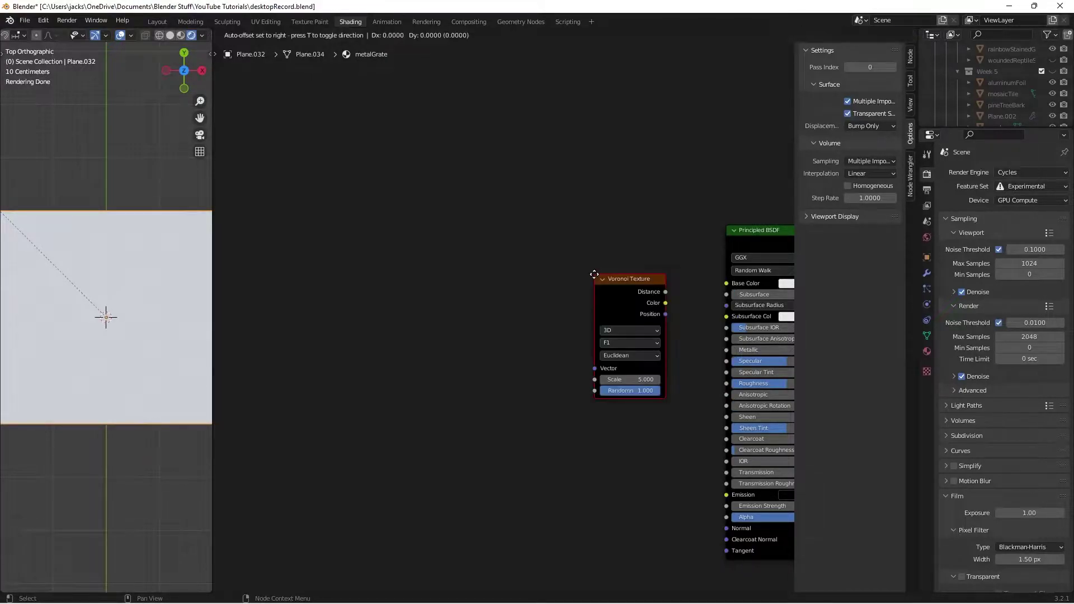
{"action": "left_click", "coordinate": [302, 284]}
{"action": "middle_click_drag", "start_coordinate": [340, 222], "coordinate": [490, 229]}
{"action": "scroll", "coordinate": [509, 232], "scroll_direction": "up", "scroll_amount": 1}
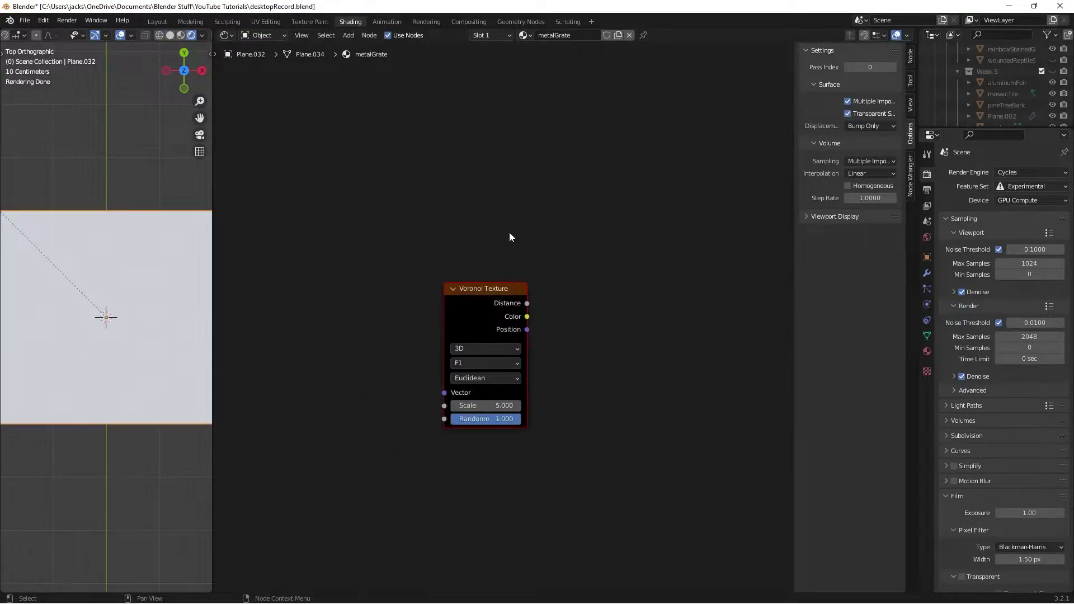
- Search the add-ons in the preferences for "node" to check whether Node Wrangler is enabled
{"action": "left_click", "coordinate": [26, 21]}
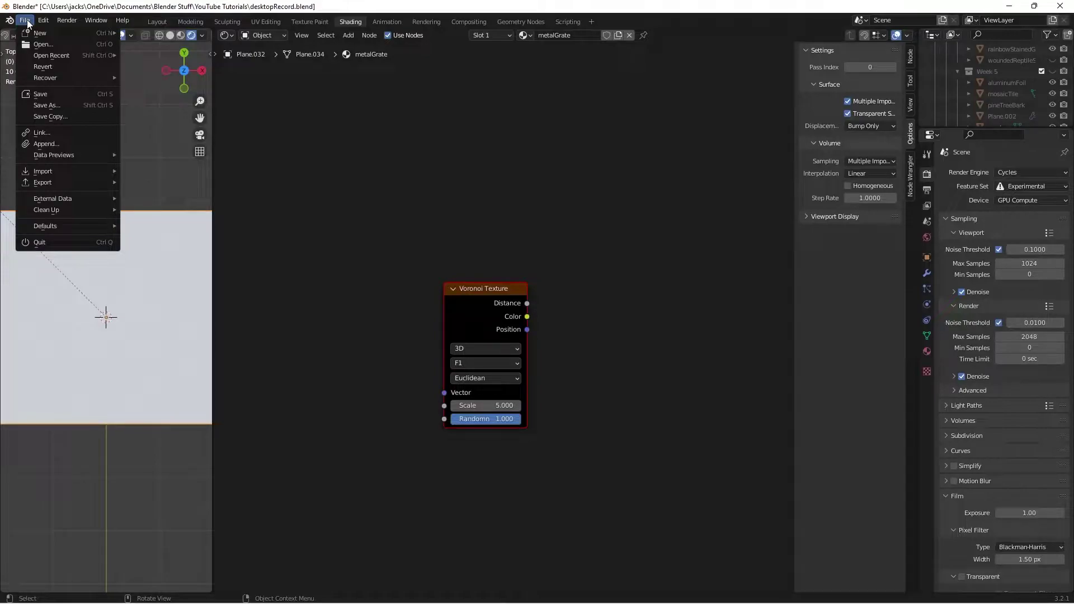
{"action": "mouse_move", "coordinate": [43, 20]}
{"action": "left_click", "coordinate": [69, 178]}
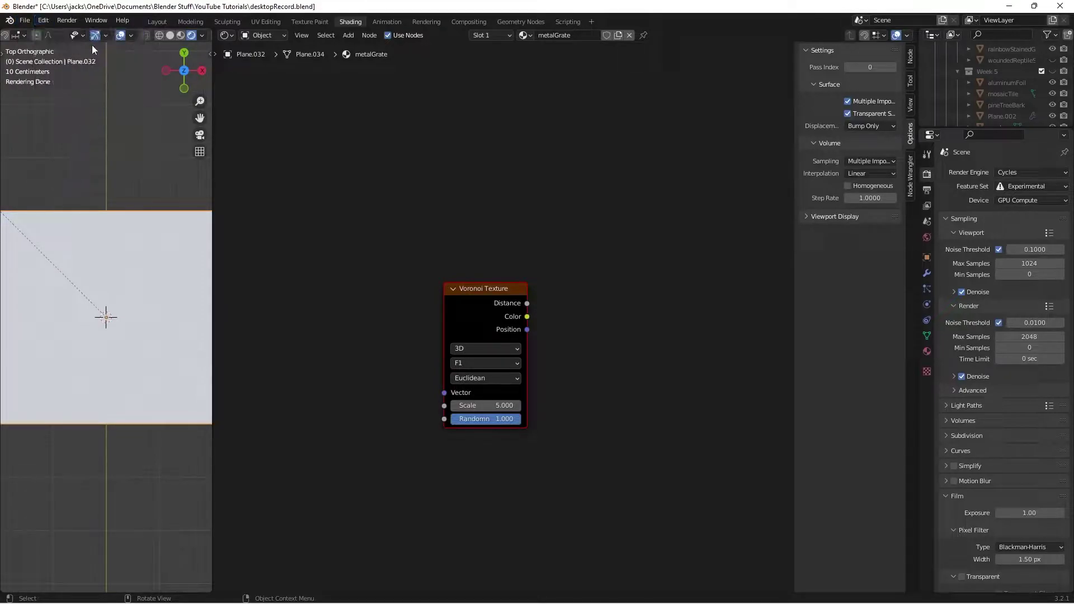
{"action": "left_click", "coordinate": [51, 20]}
{"action": "key", "text": "Escape"}
{"action": "left_click", "coordinate": [45, 21]}
{"action": "left_click", "coordinate": [68, 179]}
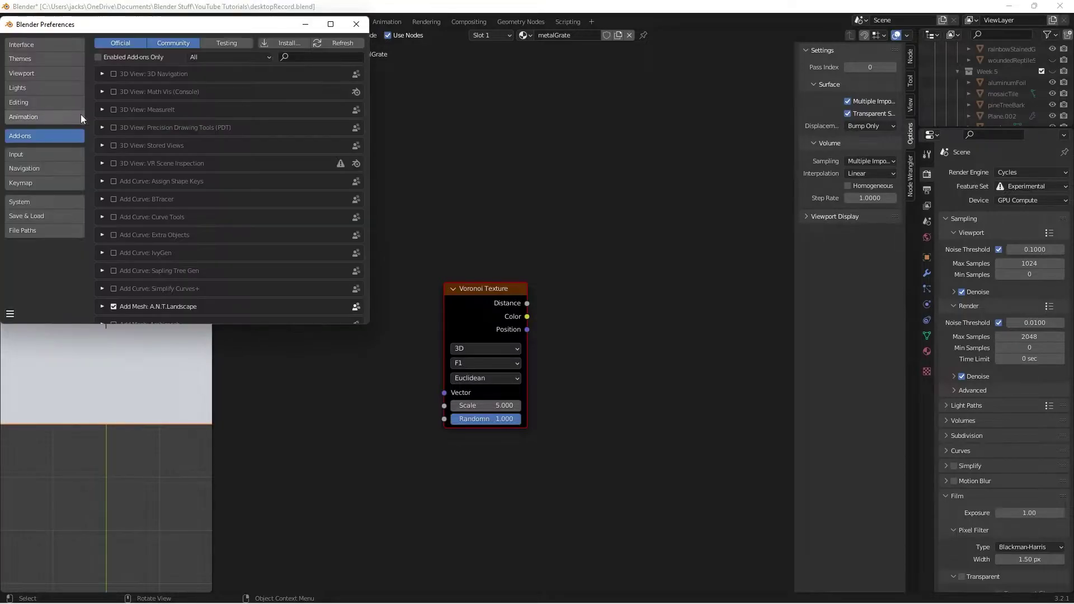
{"action": "left_click", "coordinate": [301, 53]}
{"action": "type", "text": "node"}
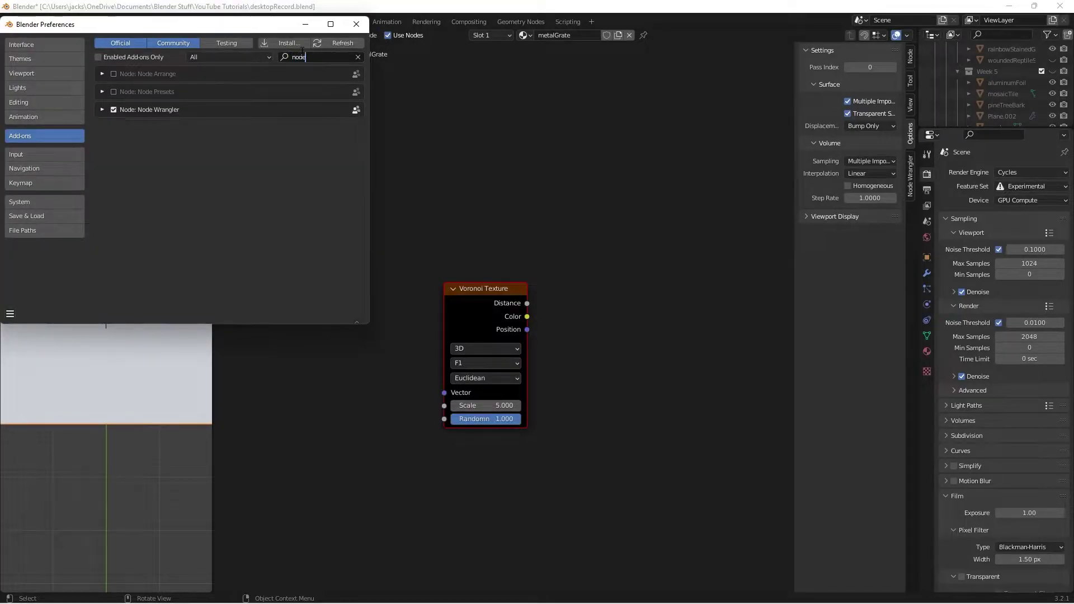
{"action": "left_click", "coordinate": [356, 24]}
- Add Texture Coordinate and Mapping nodes feeding the Voronoi Texture, and preview its Distance output on the plane
{"action": "left_click_drag", "start_coordinate": [473, 332], "coordinate": [473, 310]}
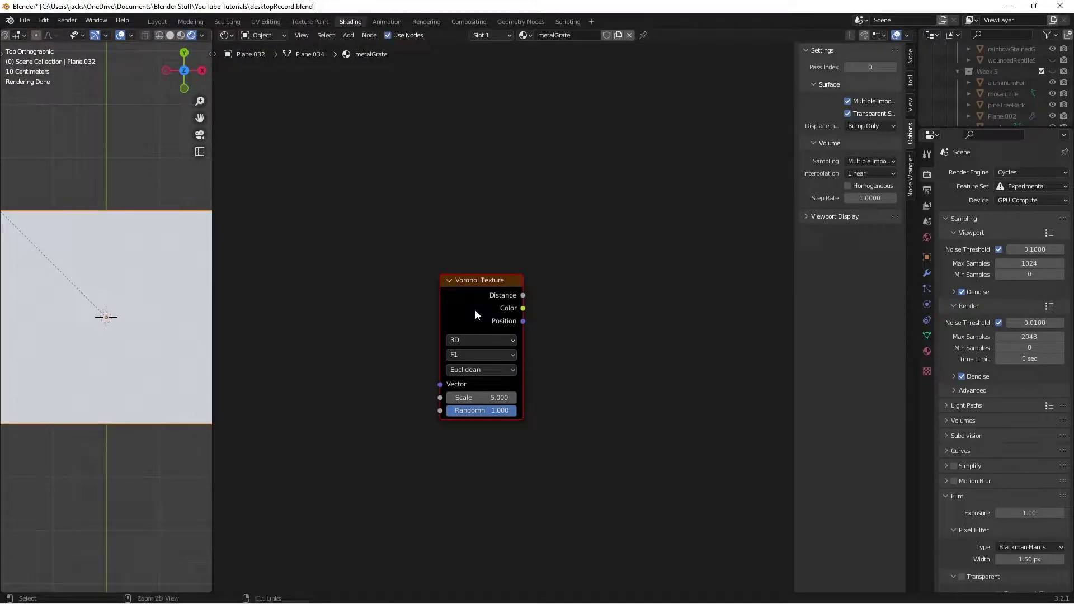
{"action": "key", "text": "ctrl+t"}
{"action": "key", "text": "Home"}
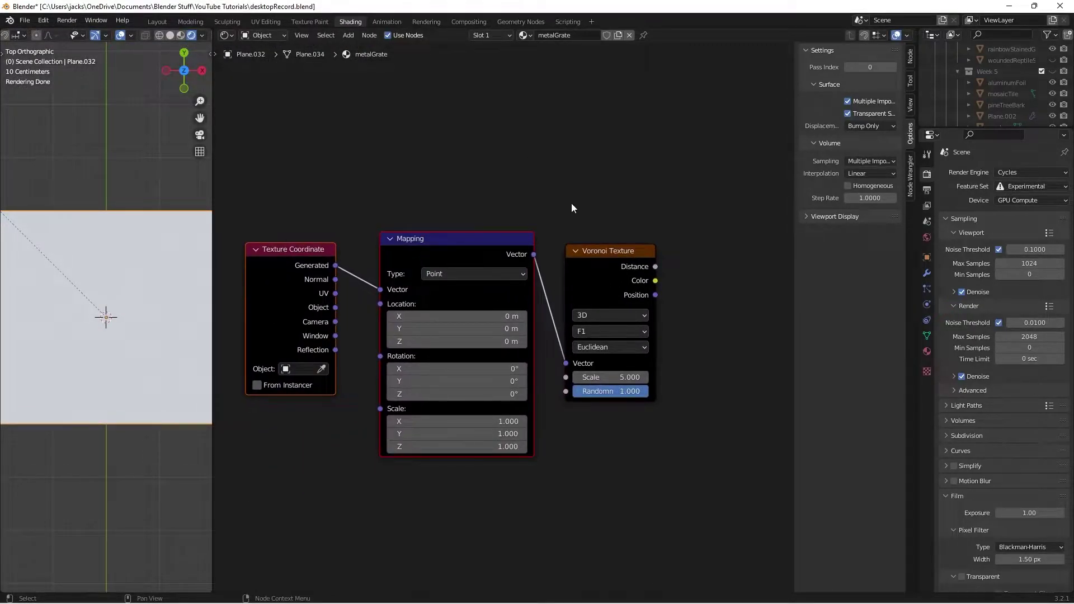
{"action": "left_click", "coordinate": [587, 263], "text": "ctrl+shift"}
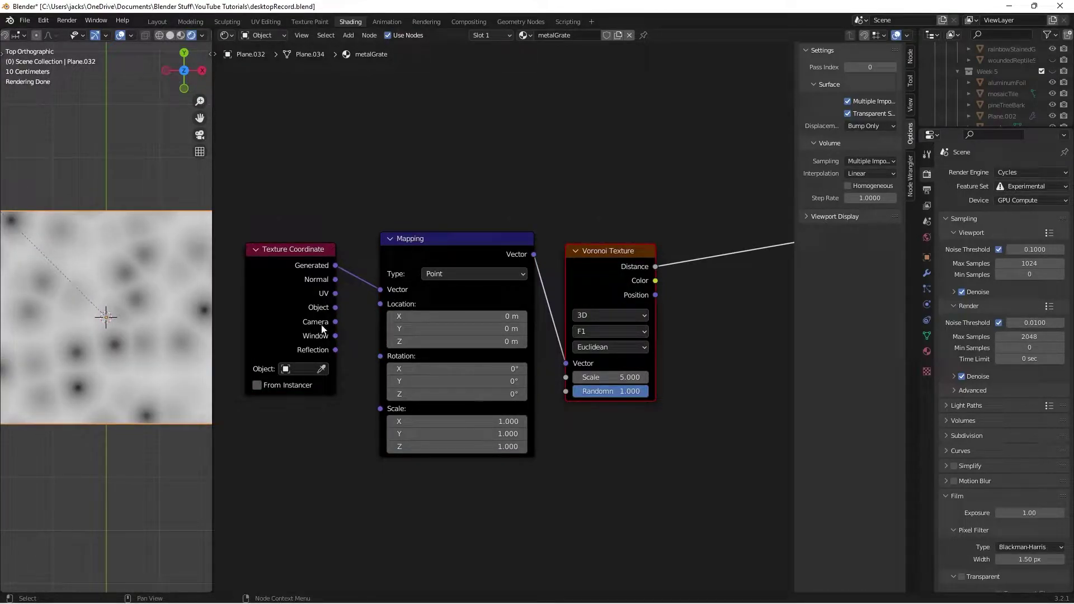
- Connect the Texture Coordinate's UV output to the Mapping node's Vector, trying the Object output for comparison
{"action": "left_click_drag", "start_coordinate": [334, 295], "coordinate": [386, 290]}
{"action": "left_click", "coordinate": [432, 217]}
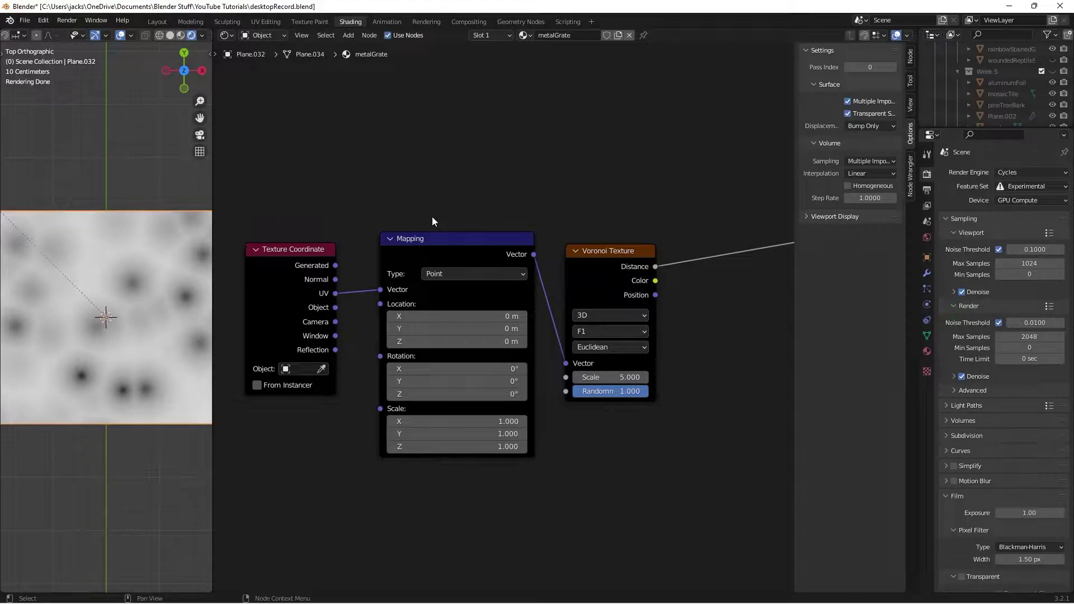
{"action": "left_click_drag", "start_coordinate": [336, 308], "coordinate": [381, 290]}
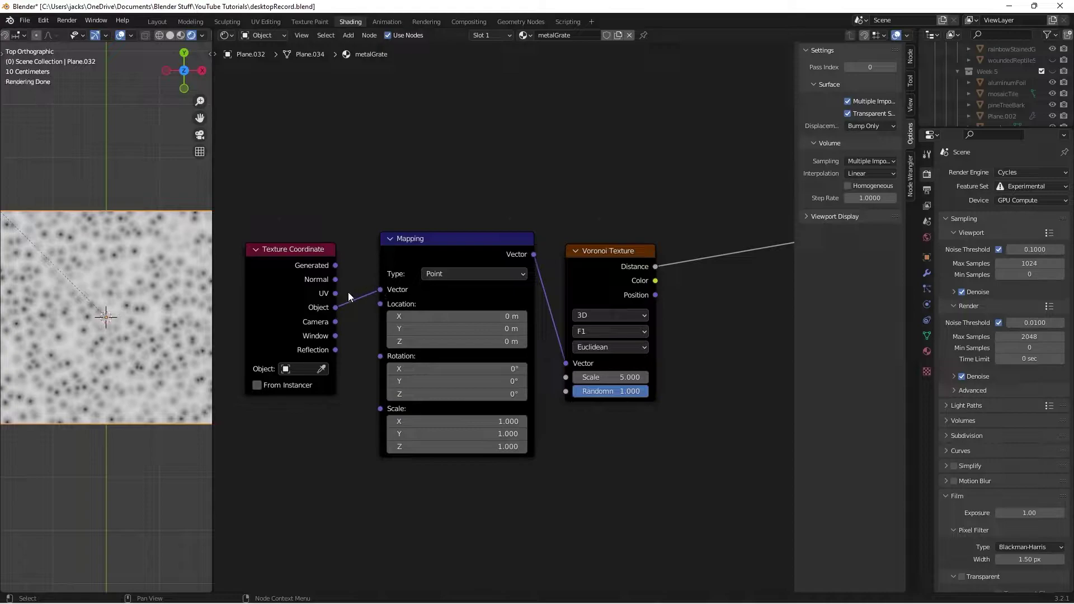
{"action": "left_click_drag", "start_coordinate": [335, 295], "coordinate": [391, 292]}
- Save the file and tidy the positions of the nodes in the tree
{"action": "key", "text": "ctrl+s"}
{"action": "middle_click_drag", "start_coordinate": [606, 222], "coordinate": [569, 227]}
{"action": "left_click_drag", "start_coordinate": [566, 270], "coordinate": [551, 260]}
{"action": "key", "text": "ctrl+s"}
{"action": "middle_click_drag", "start_coordinate": [641, 217], "coordinate": [560, 226]}
{"action": "scroll", "coordinate": [560, 227], "scroll_direction": "up", "scroll_amount": 1}
{"action": "left_click_drag", "start_coordinate": [458, 295], "coordinate": [475, 290]}
{"action": "left_click", "coordinate": [446, 242]}
{"action": "middle_click_drag", "start_coordinate": [446, 242], "coordinate": [531, 227]}
{"action": "scroll", "coordinate": [425, 391], "scroll_direction": "up", "scroll_amount": 1}
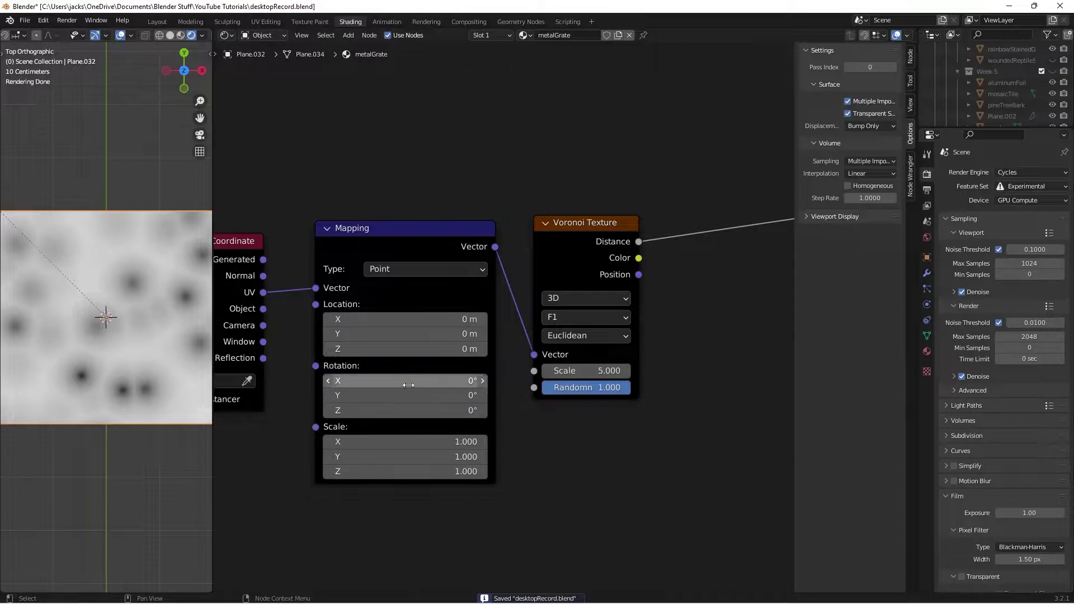
- Set the Mapping node's Z rotation to 45° and its Y scale to 0.450
{"action": "left_click_drag", "start_coordinate": [405, 246], "coordinate": [403, 245]}
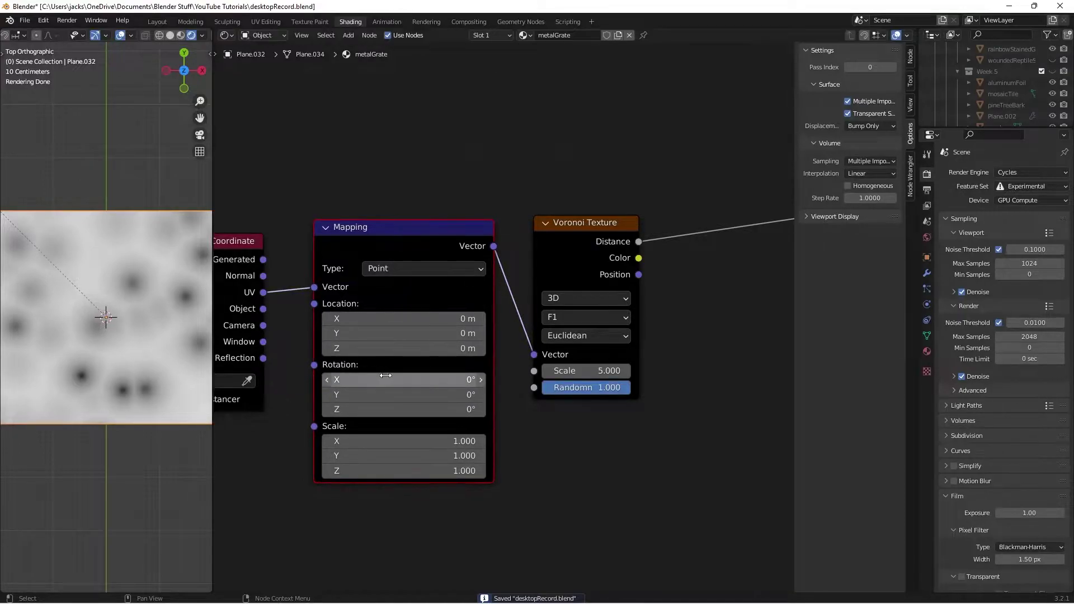
{"action": "left_click", "coordinate": [387, 409]}
{"action": "type", "text": "45"}
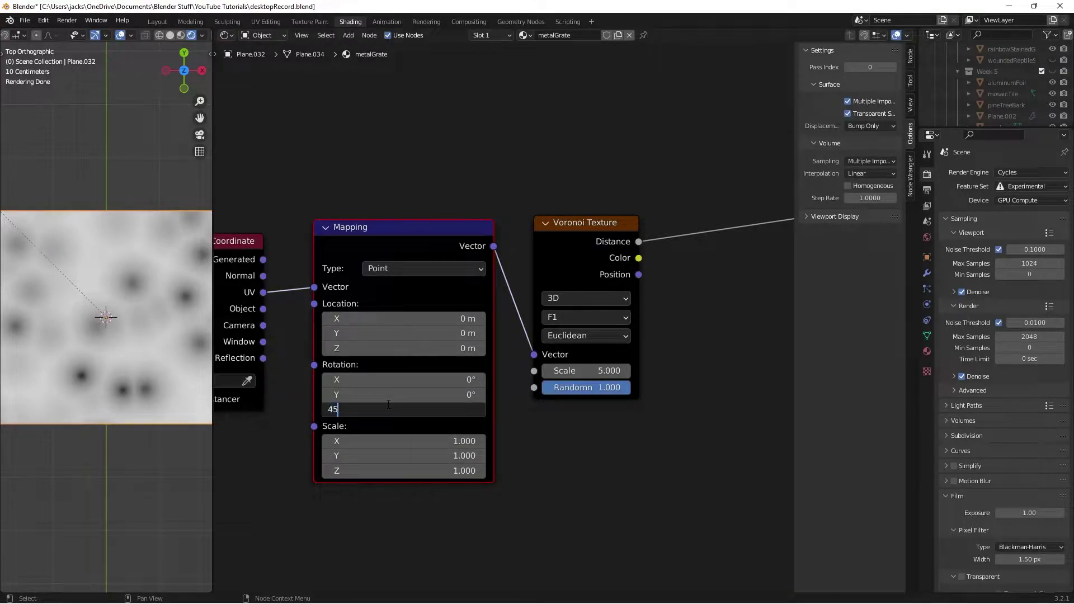
{"action": "key", "text": "Return"}
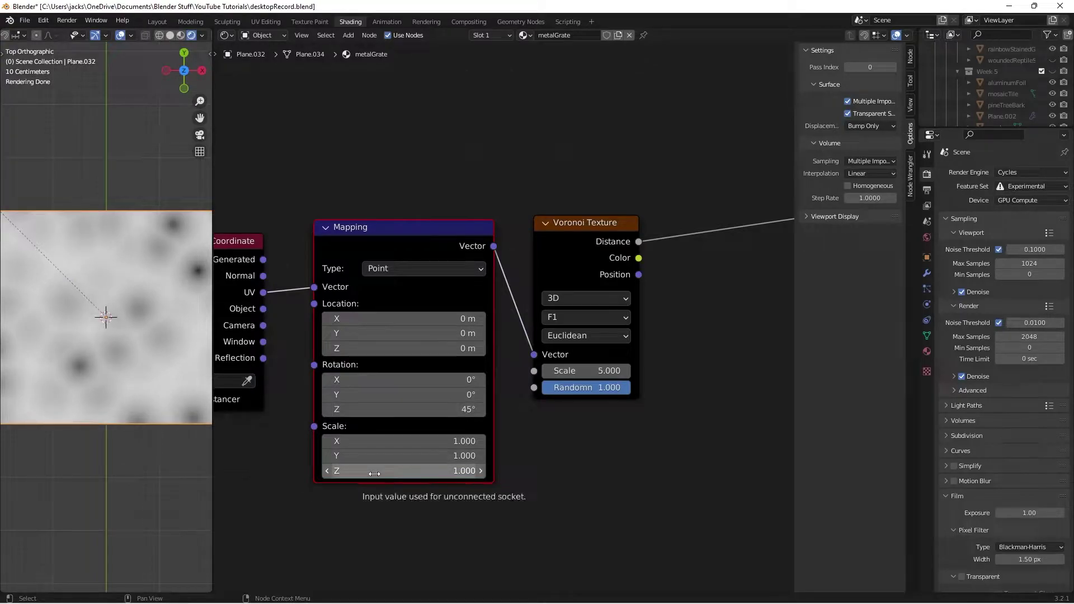
{"action": "left_click", "coordinate": [374, 458]}
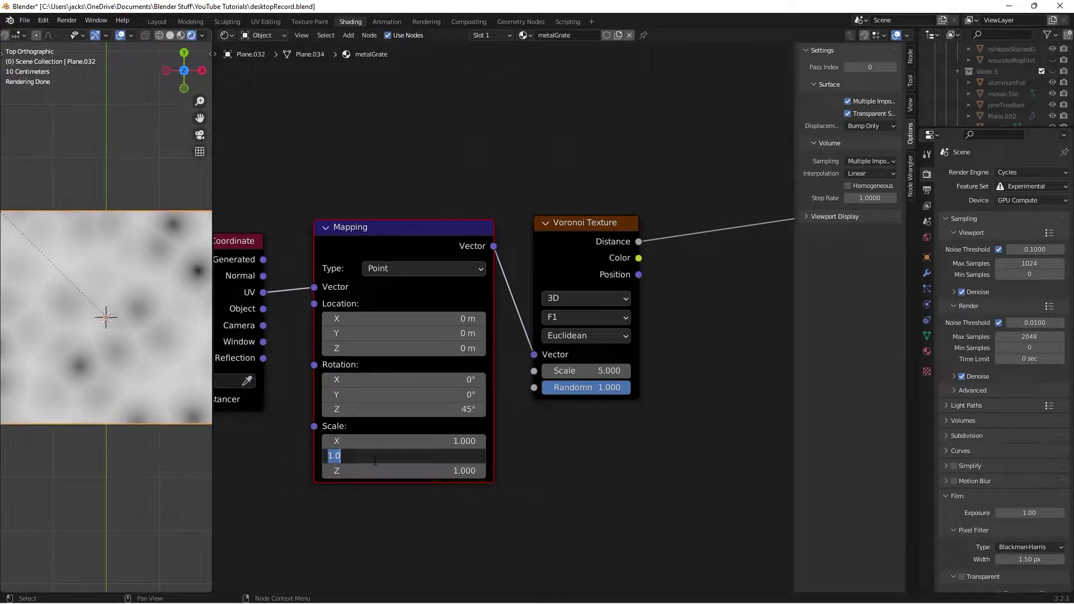
{"action": "type", "text": "45"}
{"action": "type", "text": "5"}
{"action": "key", "text": "Return"}
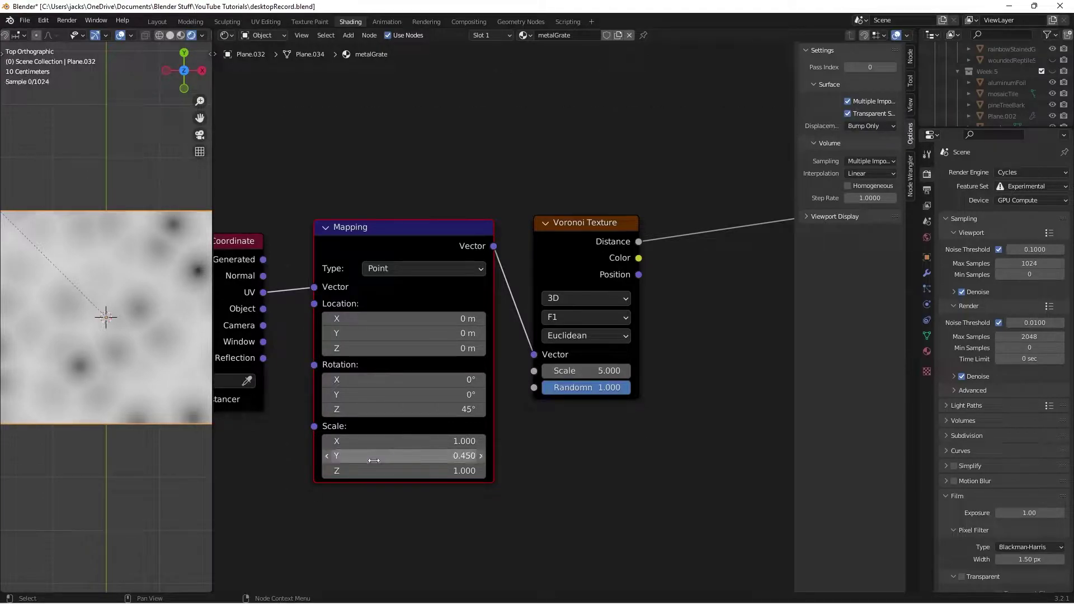
- Insert a Map Range node on the link leaving the Voronoi Texture's Distance output
{"action": "left_click", "coordinate": [612, 448]}
{"action": "middle_click_drag", "start_coordinate": [707, 412], "coordinate": [606, 415]}
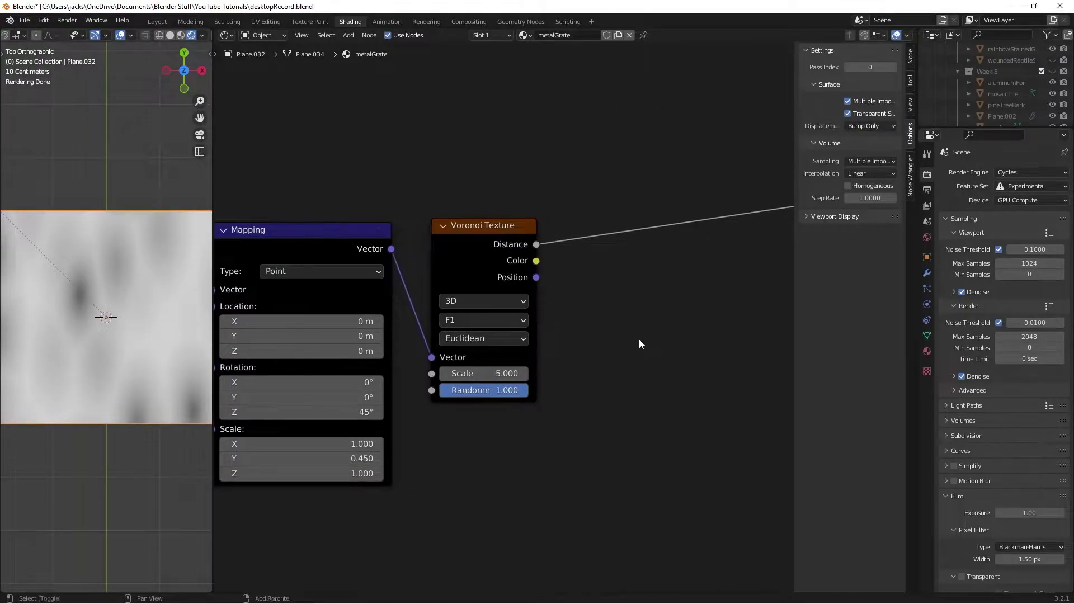
{"action": "key", "text": "shift+a"}
{"action": "left_click", "coordinate": [638, 339]}
{"action": "type", "text": "map"}
{"action": "key", "text": "Return"}
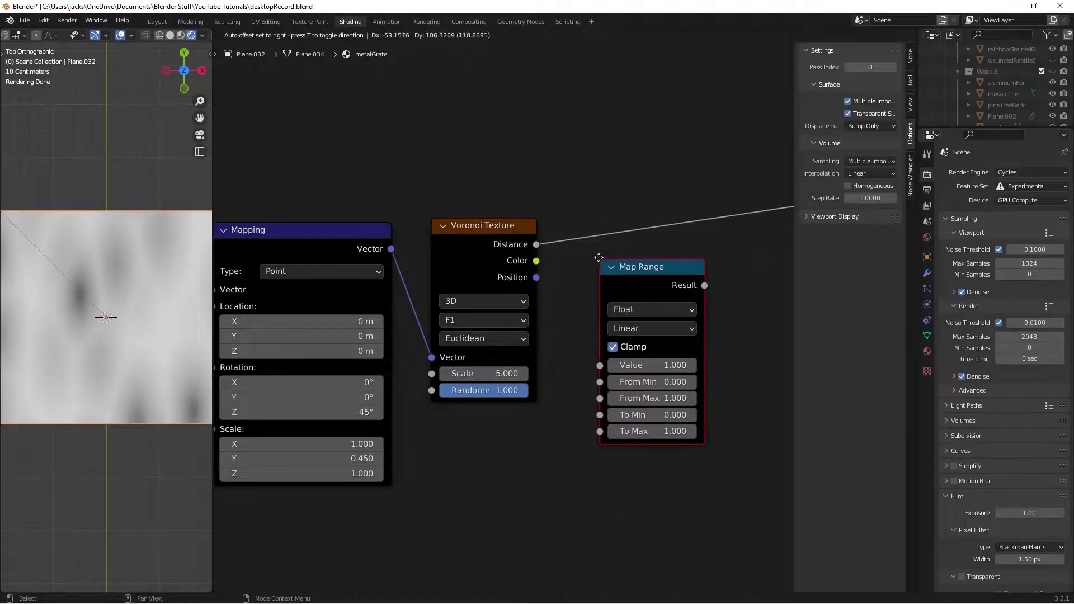
{"action": "left_click", "coordinate": [617, 194]}
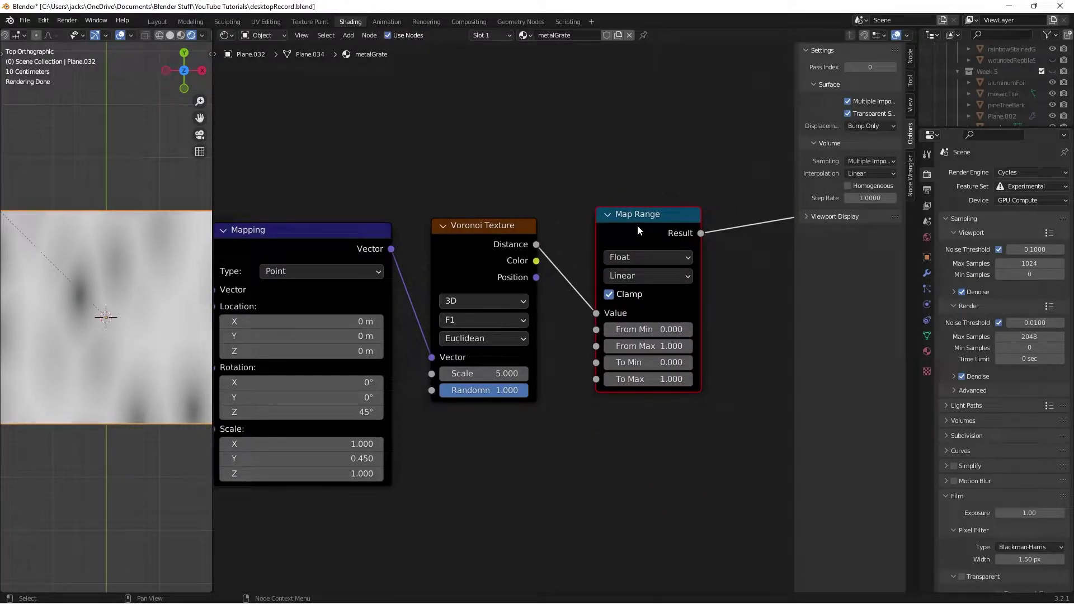
- Set the Map Range node's From Min to 0.425 and From Max to 0.435
{"action": "left_click", "coordinate": [653, 331]}
{"action": "type", "text": ".42"}
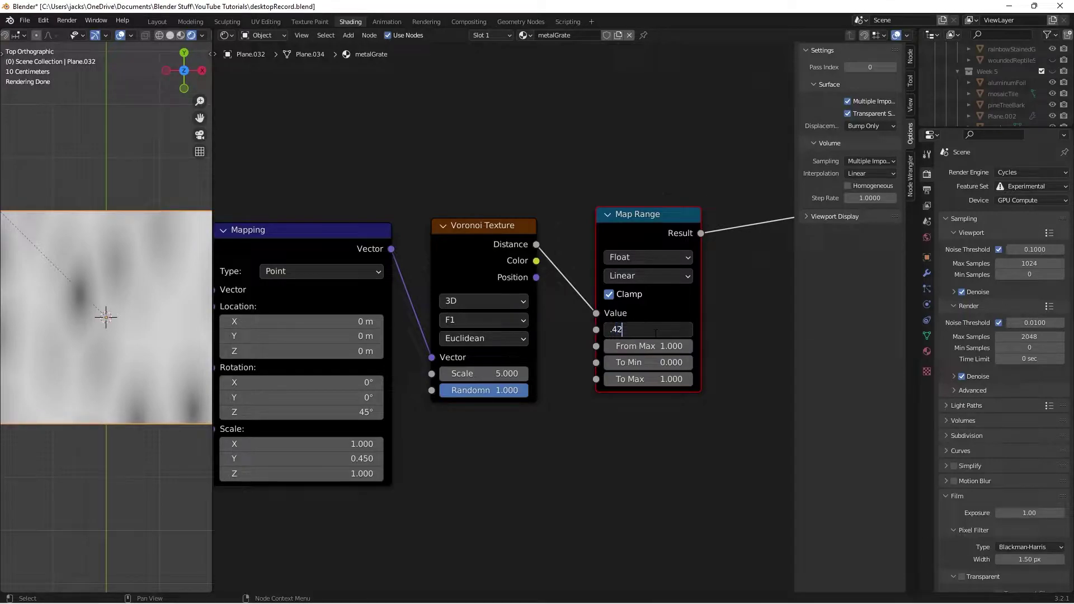
{"action": "key", "text": "Return"}
{"action": "left_click", "coordinate": [651, 346]}
{"action": "key", "text": "BackSpace"}
{"action": "type", "text": ".435"}
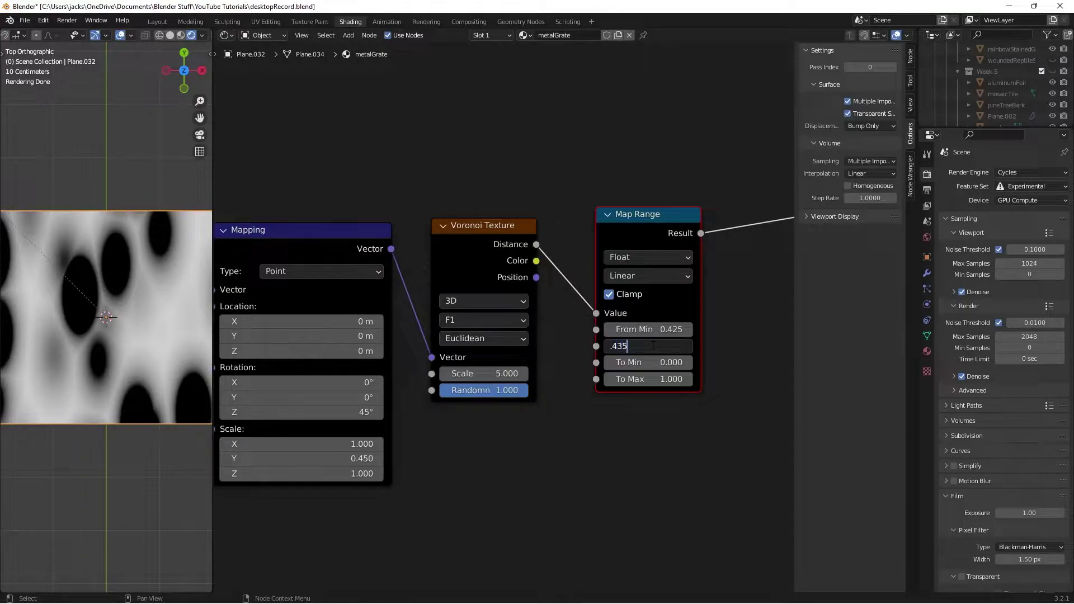
{"action": "key", "text": "Return"}
- Reduce the Voronoi Texture's Randomness to 0
{"action": "left_click_drag", "start_coordinate": [532, 389], "coordinate": [439, 391]}
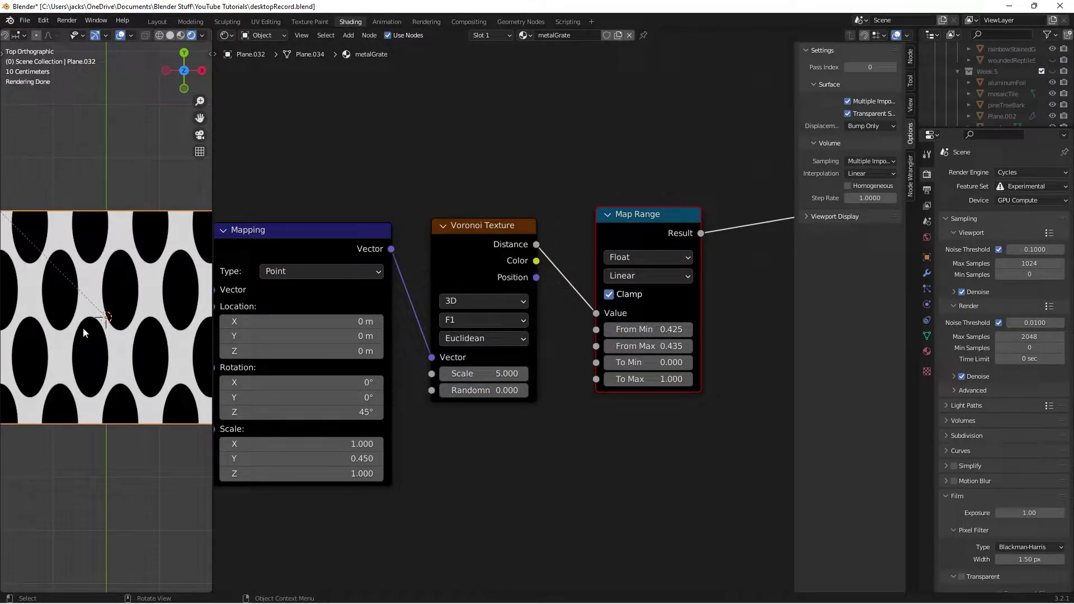
{"action": "scroll", "coordinate": [82, 386], "scroll_direction": "down", "scroll_amount": 1}
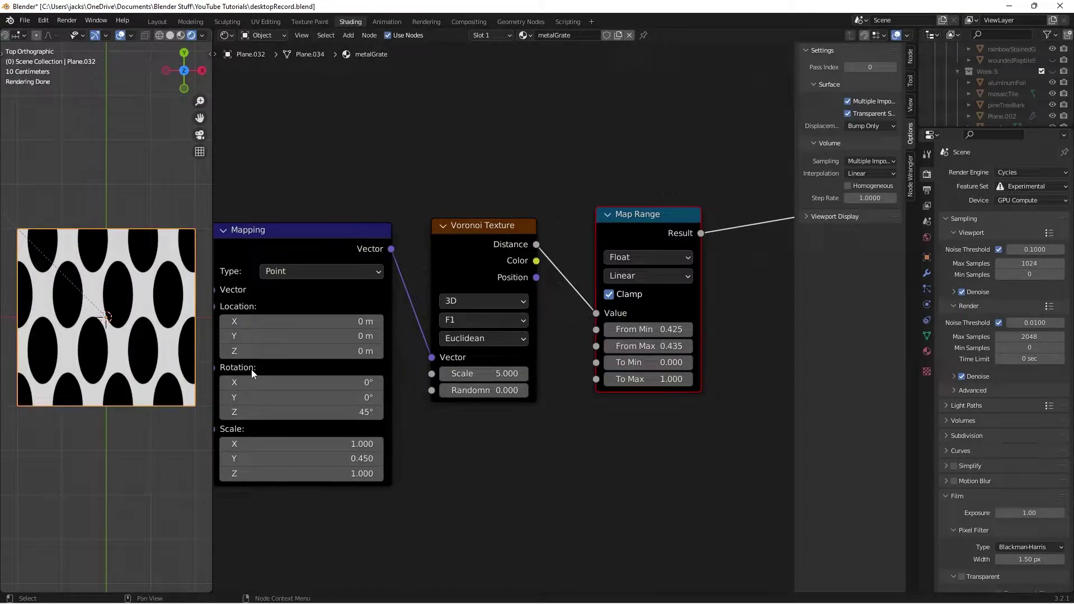
- Try a Z rotation of 0° on the Mapping node and restore it to 45°
{"action": "left_click", "coordinate": [303, 414]}
{"action": "type", "text": "0"}
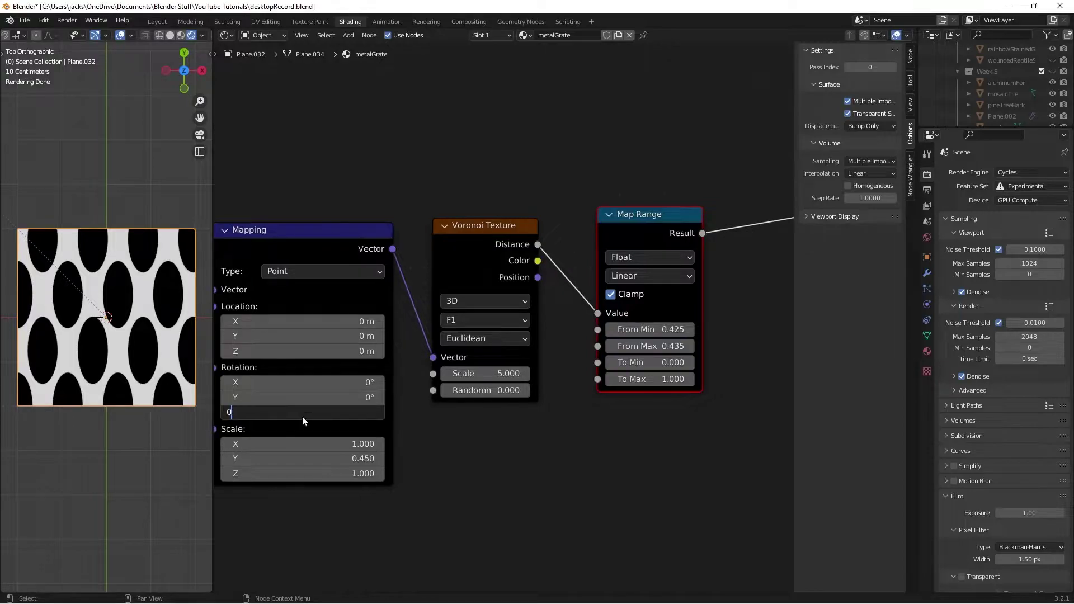
{"action": "key", "text": "Return"}
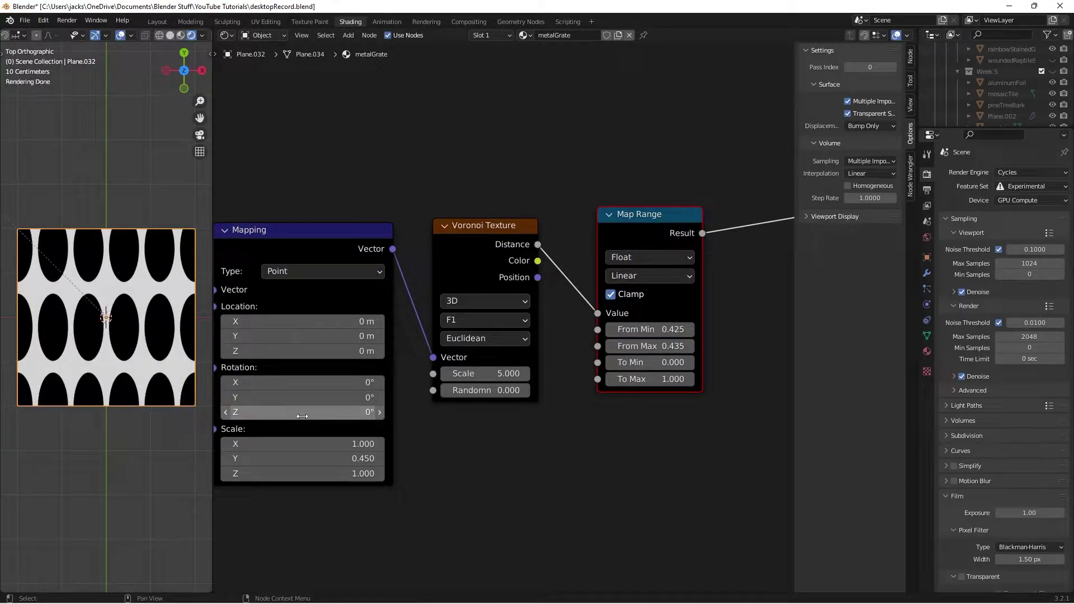
{"action": "left_click", "coordinate": [302, 414]}
{"action": "type", "text": "45"}
{"action": "key", "text": "Return"}
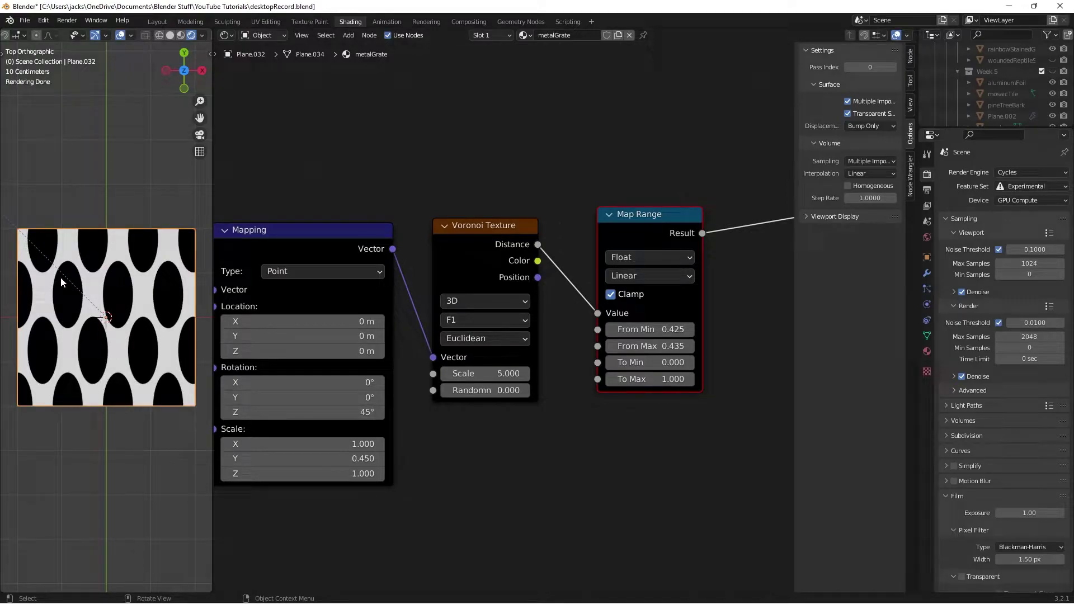
- Deselect the nodes and save the blend file
{"action": "left_click", "coordinate": [502, 464]}
{"action": "key", "text": "ctrl+s"}
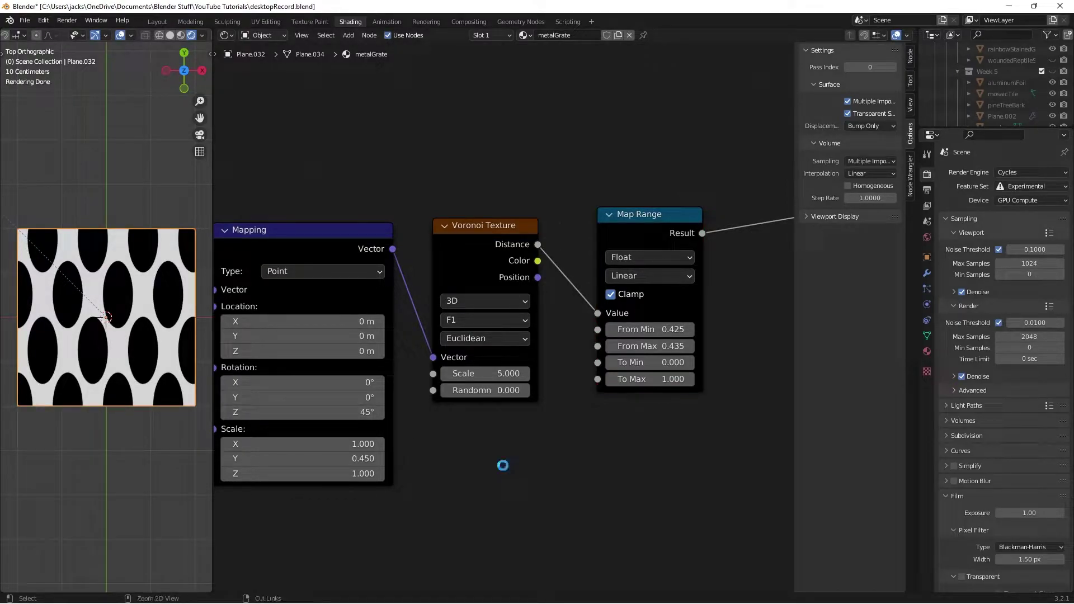
{"action": "middle_click_drag", "start_coordinate": [504, 463], "coordinate": [571, 467]}
{"action": "scroll", "coordinate": [571, 468], "scroll_direction": "down", "scroll_amount": 2}
- Try a Y rotation of 45° on the Mapping node and restore it to 0°
{"action": "left_click", "coordinate": [355, 392]}
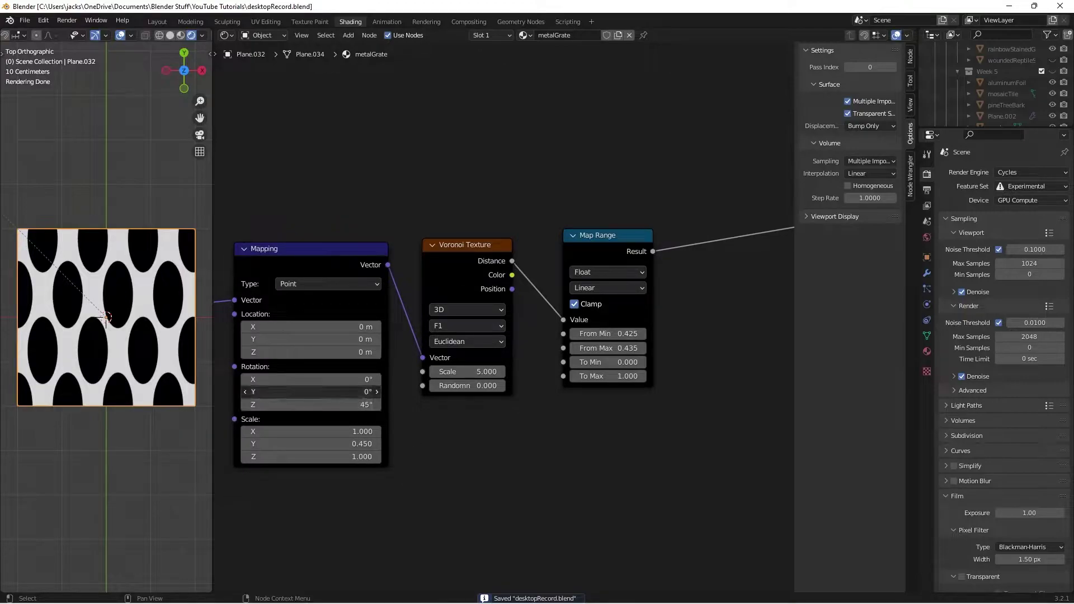
{"action": "type", "text": "45"}
{"action": "key", "text": "Return"}
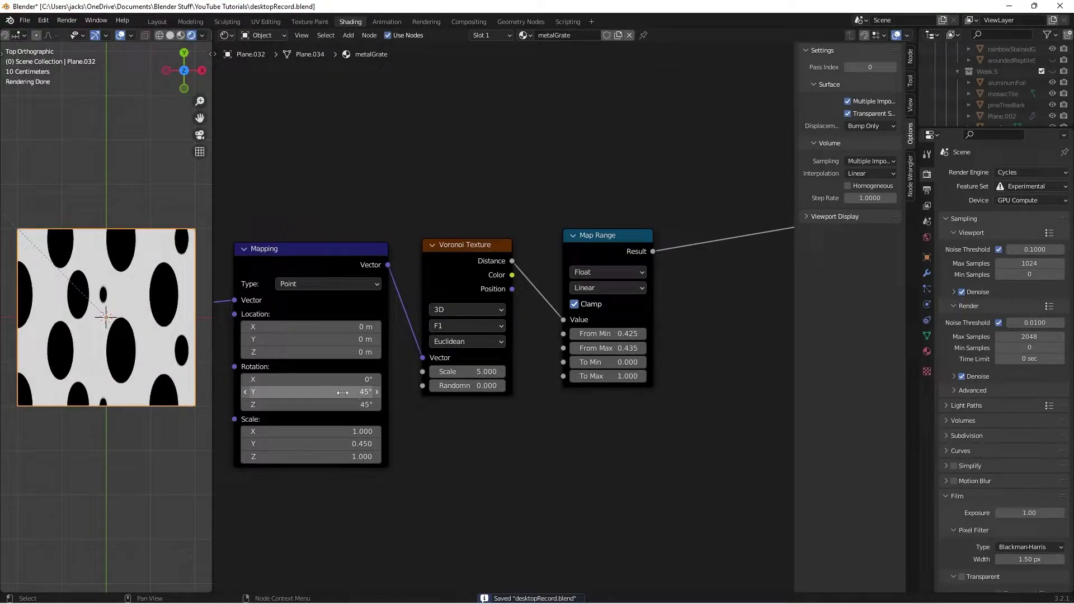
{"action": "left_click", "coordinate": [343, 392]}
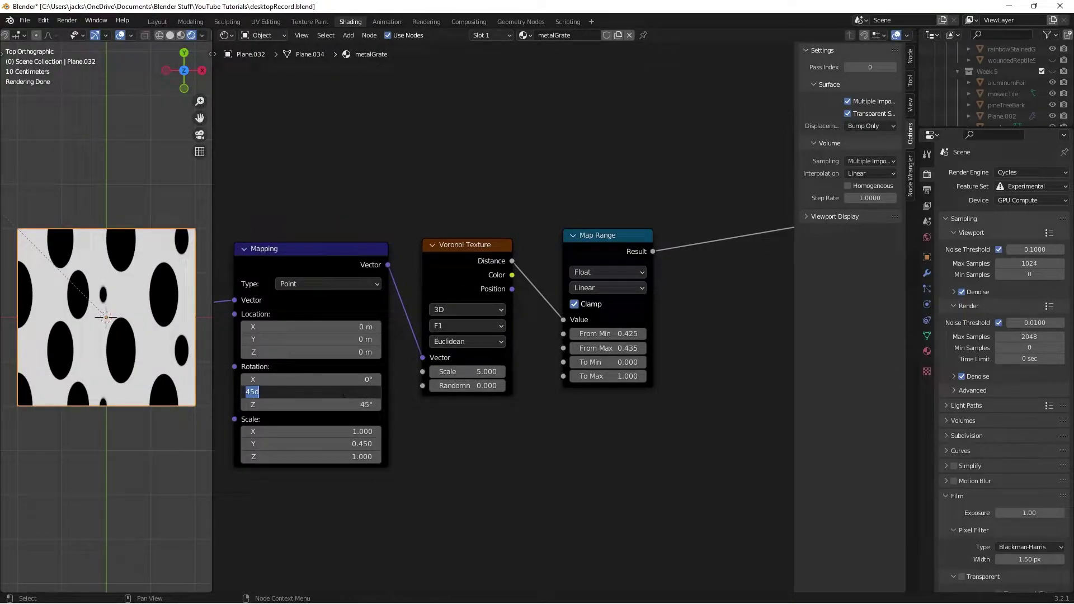
{"action": "type", "text": "0"}
{"action": "key", "text": "Return"}
- Save the file and move the Map Range node closer to the Voronoi Texture
{"action": "key", "text": "ctrl+s"}
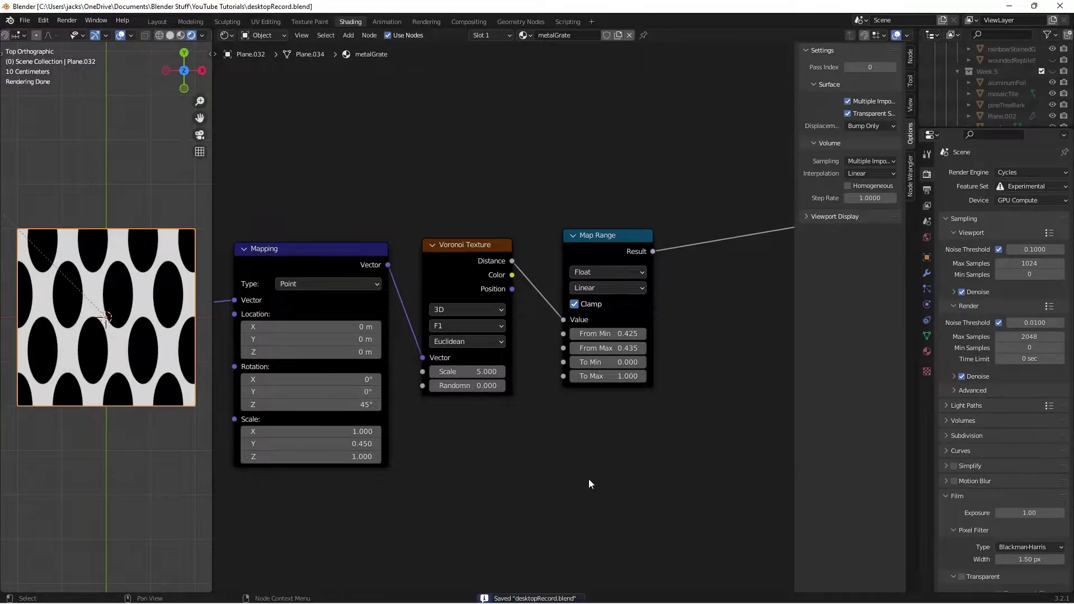
{"action": "middle_click_drag", "start_coordinate": [589, 478], "coordinate": [561, 495]}
{"action": "left_click_drag", "start_coordinate": [560, 262], "coordinate": [548, 264]}
{"action": "left_click", "coordinate": [636, 427]}
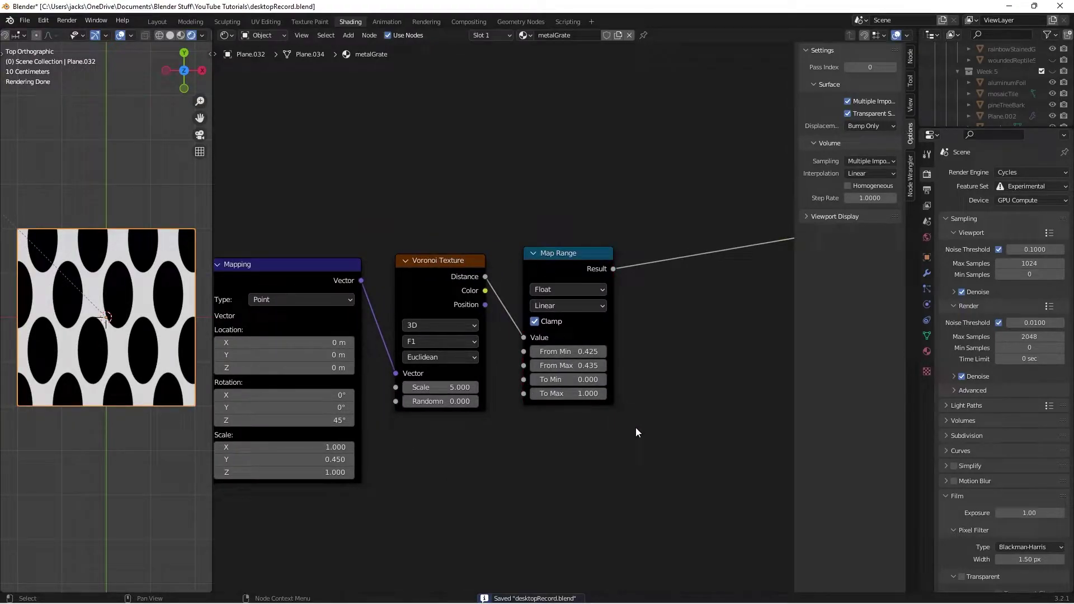
- Try a Scale of 40 on the Voronoi Texture and inspect the grate pattern up close
{"action": "left_click", "coordinate": [451, 387]}
{"action": "type", "text": "40"}
{"action": "key", "text": "Return"}
{"action": "scroll", "coordinate": [147, 365], "scroll_direction": "up", "scroll_amount": 2}
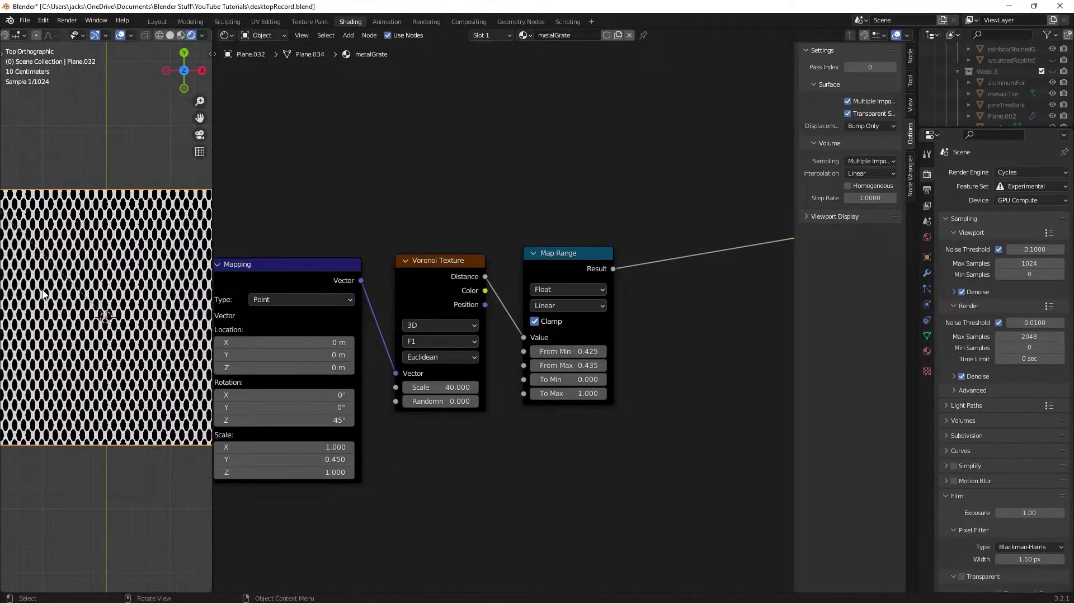
- Set the Voronoi Texture's Scale to 20 and save the file
{"action": "left_click", "coordinate": [442, 387]}
{"action": "type", "text": "20"}
{"action": "key", "text": "Return"}
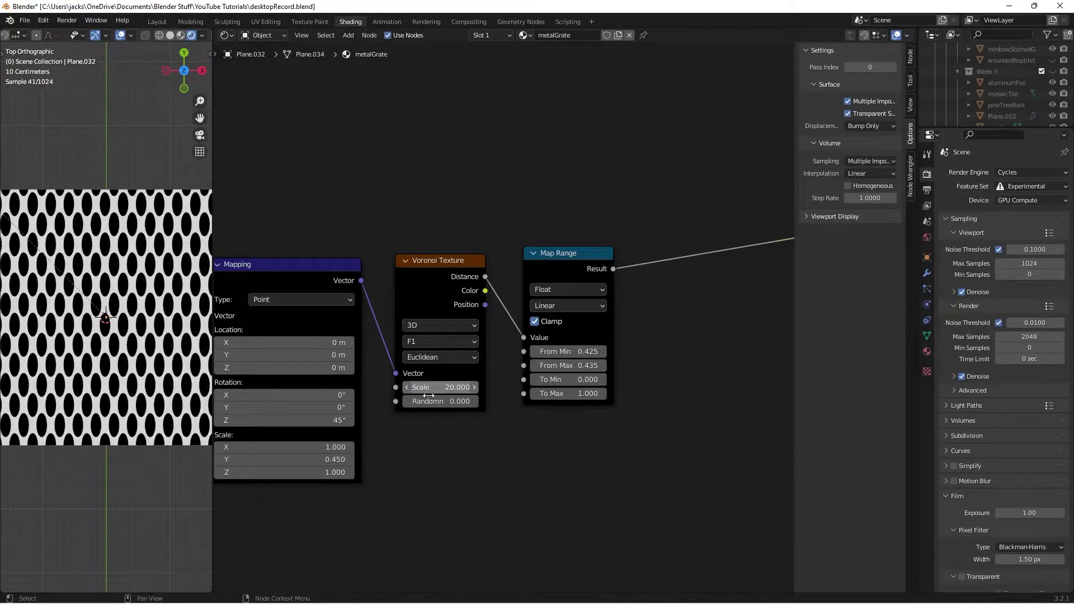
{"action": "scroll", "coordinate": [148, 490], "scroll_direction": "down", "scroll_amount": 1}
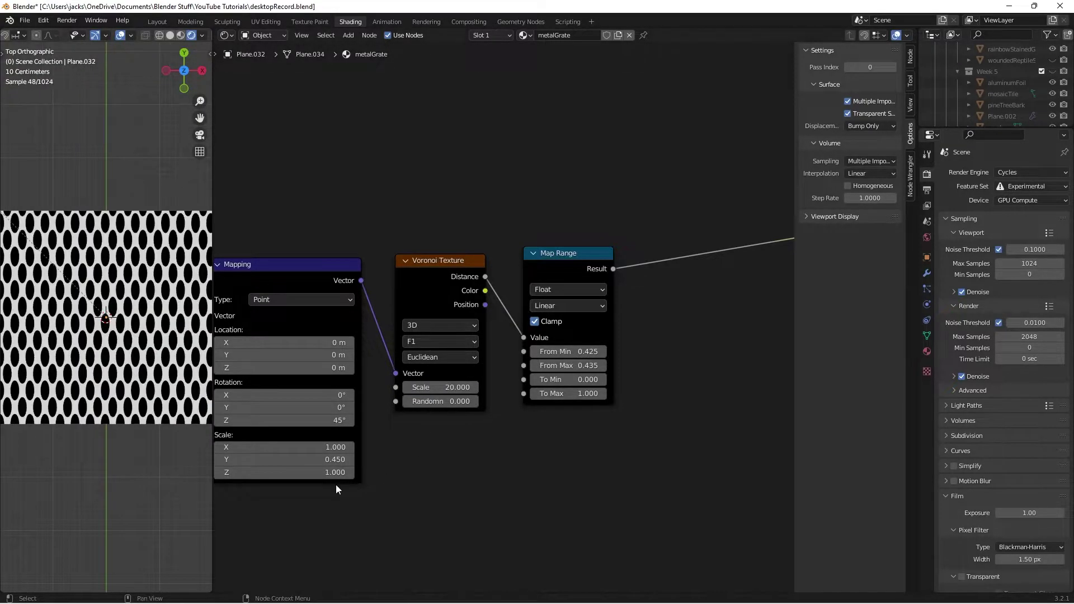
{"action": "key", "text": "ctrl+s"}
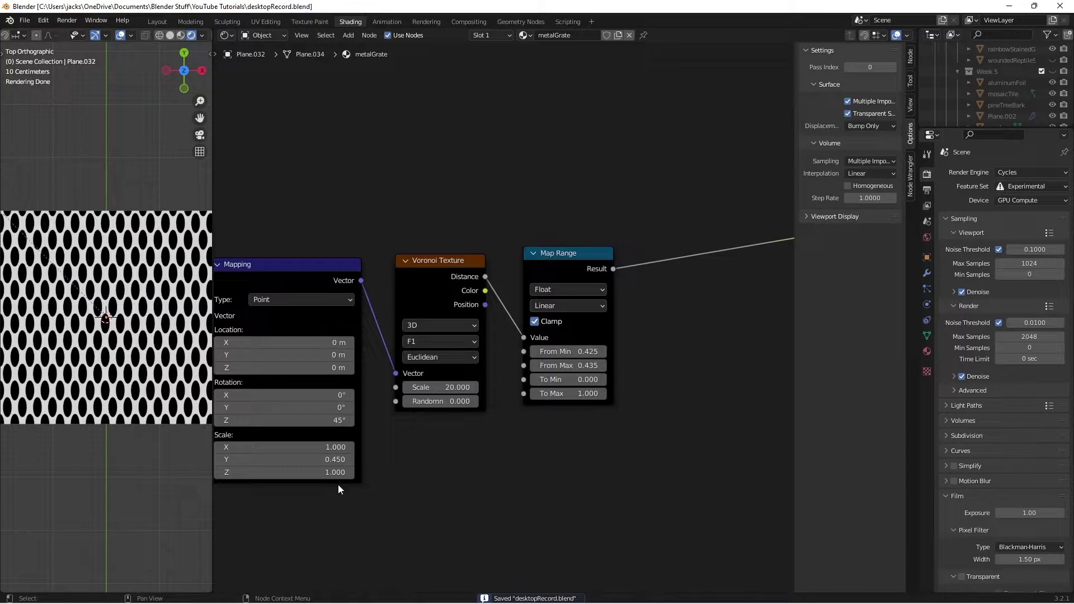
- Add a Math node beside the Map Range node and set its operation to Greater Than
{"action": "middle_click_drag", "start_coordinate": [567, 461], "coordinate": [414, 468]}
{"action": "left_click_drag", "start_coordinate": [411, 284], "coordinate": [390, 290]}
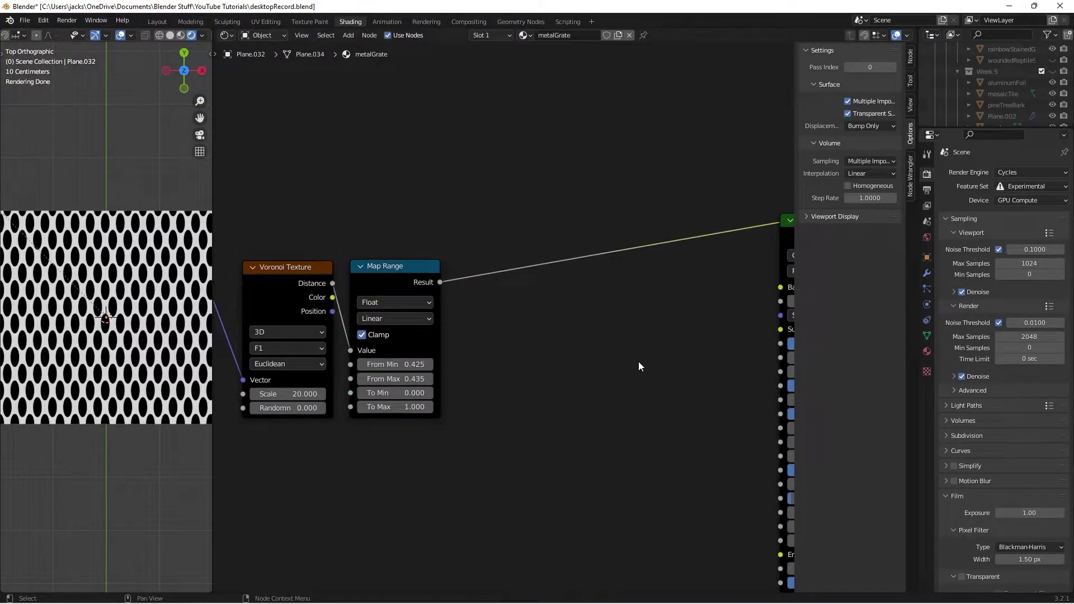
{"action": "key", "text": "shift+a"}
{"action": "left_click", "coordinate": [638, 361]}
{"action": "type", "text": "add"}
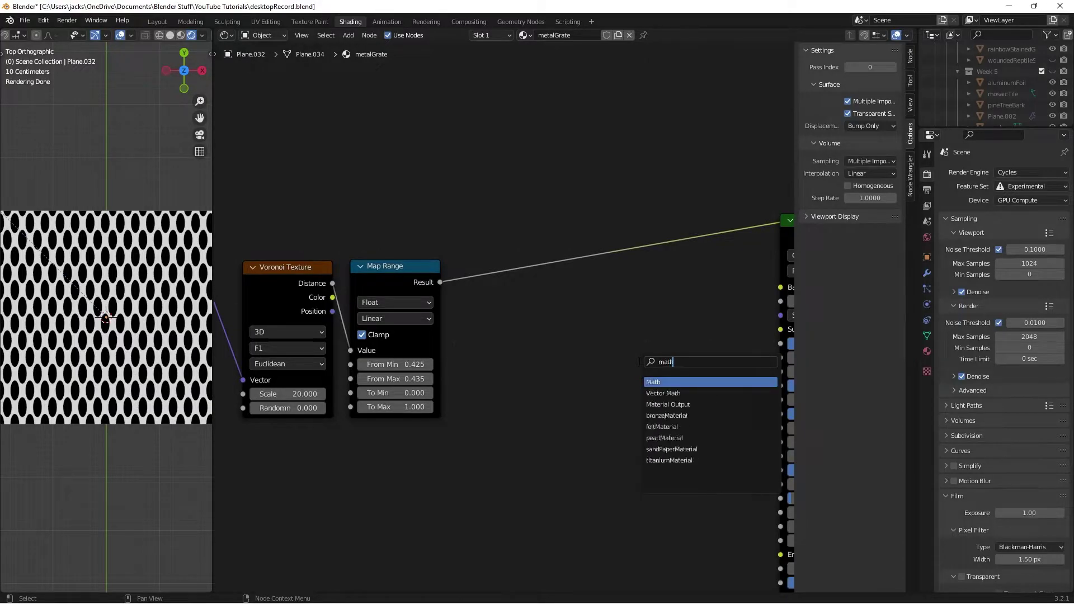
{"action": "key", "text": "Return"}
{"action": "left_click", "coordinate": [456, 291]}
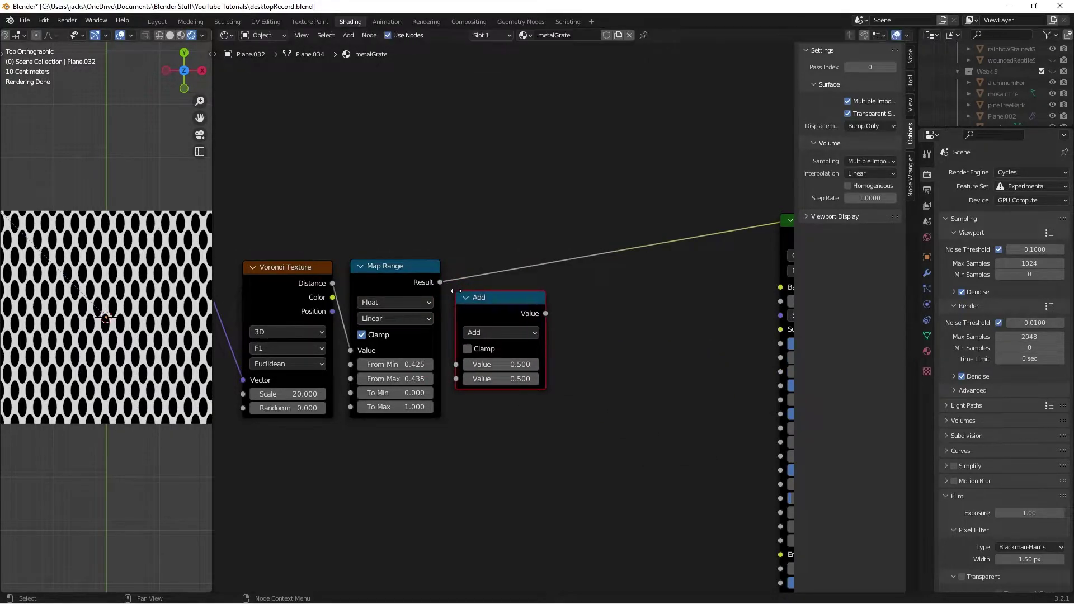
{"action": "left_click", "coordinate": [492, 330]}
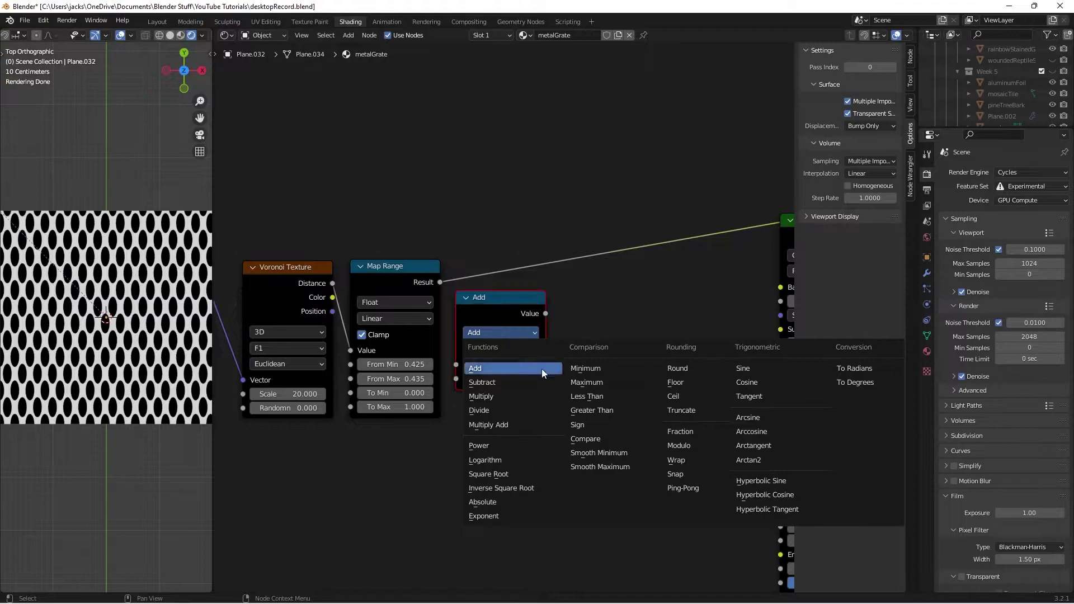
{"action": "left_click", "coordinate": [594, 410]}
- Feed the Map Range Result into the Greater Than node with a Threshold of 0.01 and preview its output
{"action": "left_click_drag", "start_coordinate": [488, 314], "coordinate": [505, 300]}
{"action": "left_click_drag", "start_coordinate": [440, 282], "coordinate": [474, 351]}
{"action": "left_click", "coordinate": [497, 366]}
{"action": "type", "text": "0.01"}
{"action": "key", "text": "Return"}
{"action": "left_click", "coordinate": [512, 302]}
{"action": "scroll", "coordinate": [545, 416], "scroll_direction": "down", "scroll_amount": 2}
{"action": "key", "text": "Home"}
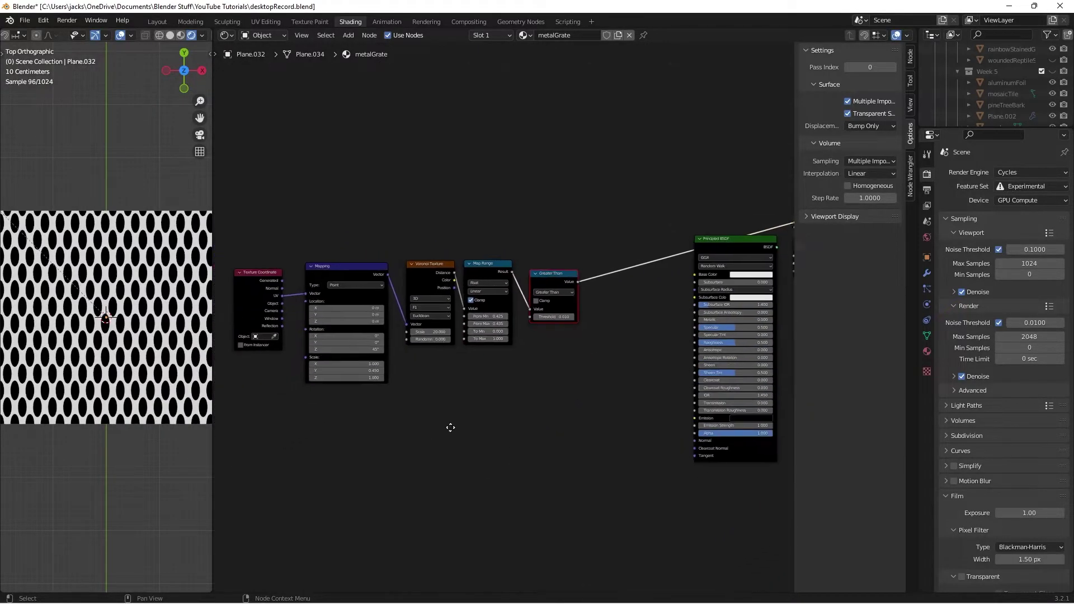
- Select the grate pattern nodes together and reposition them as a group in front of the Principled BSDF
{"action": "left_click_drag", "start_coordinate": [297, 216], "coordinate": [623, 353]}
{"action": "key", "text": "g"}
{"action": "left_click", "coordinate": [546, 352]}
{"action": "left_click", "coordinate": [576, 359]}
- Add a Bump node between the Greater Than node and the Principled BSDF
{"action": "middle_click_drag", "start_coordinate": [587, 360], "coordinate": [519, 363]}
{"action": "scroll", "coordinate": [518, 363], "scroll_direction": "up", "scroll_amount": 1}
{"action": "scroll", "coordinate": [524, 360], "scroll_direction": "up", "scroll_amount": 1}
{"action": "key", "text": "shift+a"}
{"action": "left_click", "coordinate": [525, 360]}
{"action": "type", "text": "bum"}
{"action": "key", "text": "Return"}
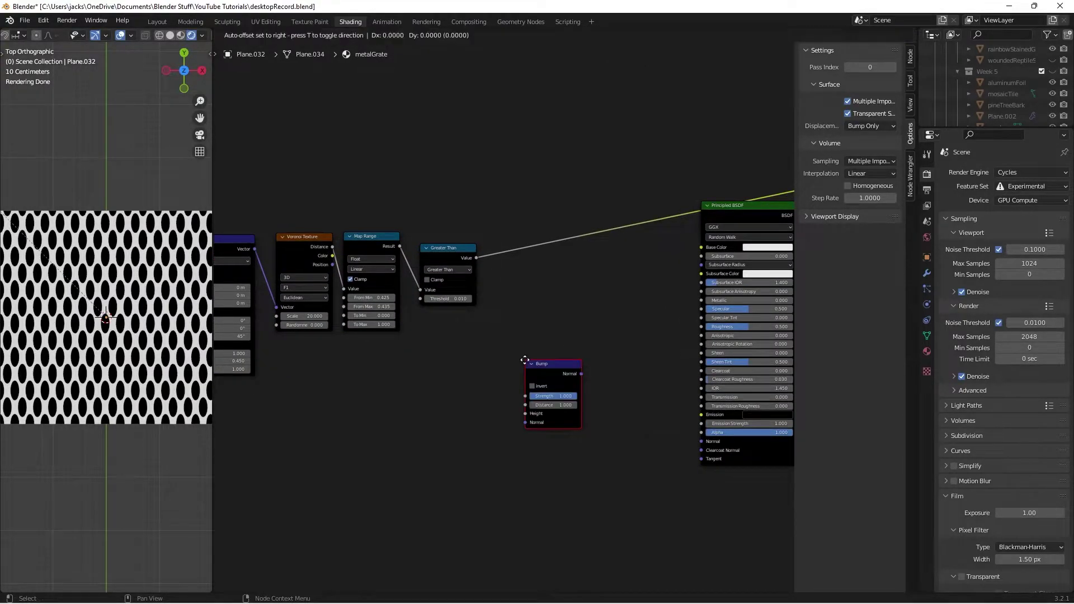
{"action": "left_click", "coordinate": [553, 371]}
{"action": "scroll", "coordinate": [553, 371], "scroll_direction": "up", "scroll_amount": 2}
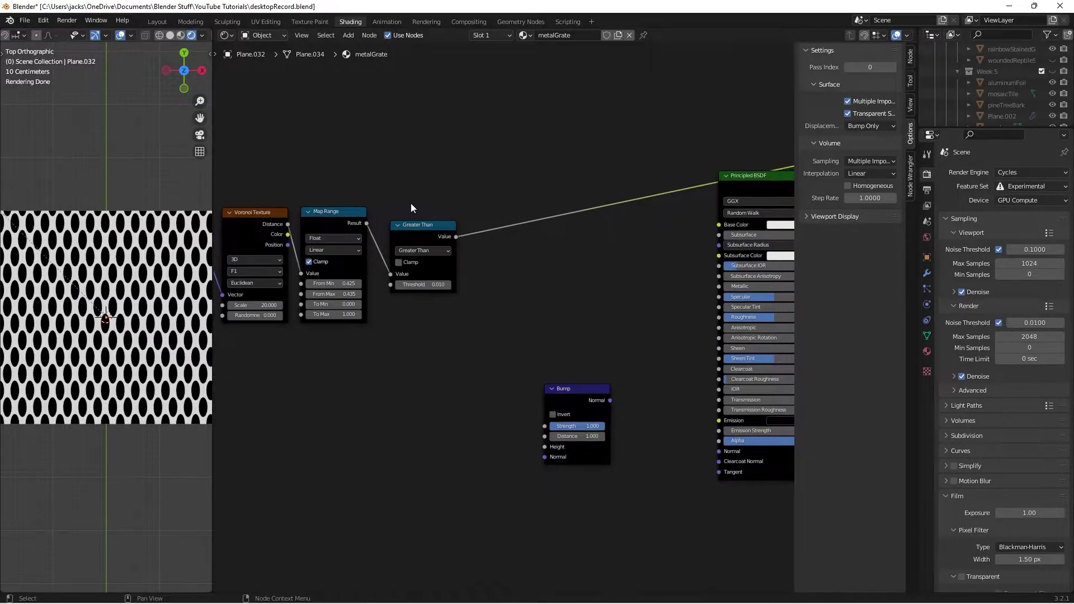
- Connect the Greater Than Value to the Bump Height and the Bump Normal to the Principled BSDF's Normal, then save
{"action": "left_click_drag", "start_coordinate": [457, 237], "coordinate": [544, 447]}
{"action": "left_click_drag", "start_coordinate": [607, 401], "coordinate": [716, 450]}
{"action": "left_click_drag", "start_coordinate": [598, 428], "coordinate": [721, 451]}
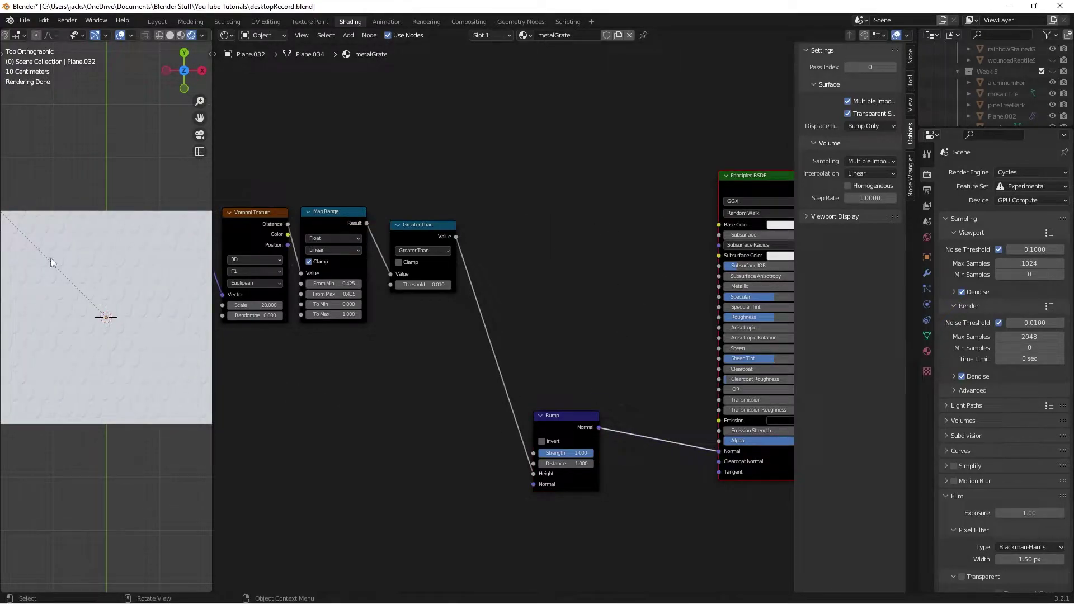
{"action": "middle_click_drag", "start_coordinate": [50, 255], "coordinate": [117, 318]}
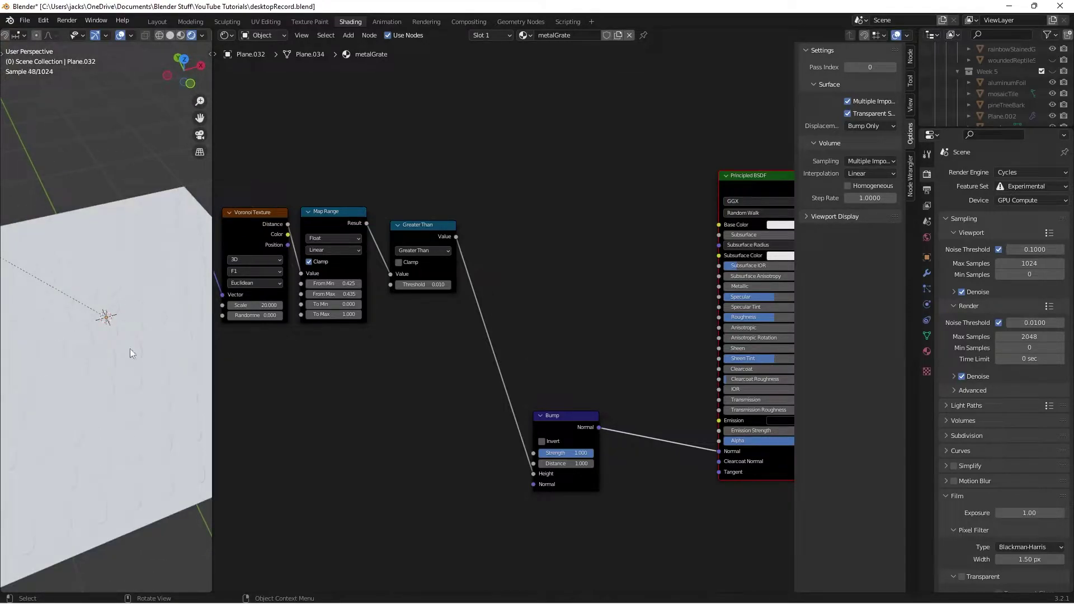
{"action": "key", "text": "ctrl+s"}
- Try driving the Principled BSDF's Alpha with the Greater Than Value and cut that link again
{"action": "middle_click_drag", "start_coordinate": [602, 377], "coordinate": [541, 348]}
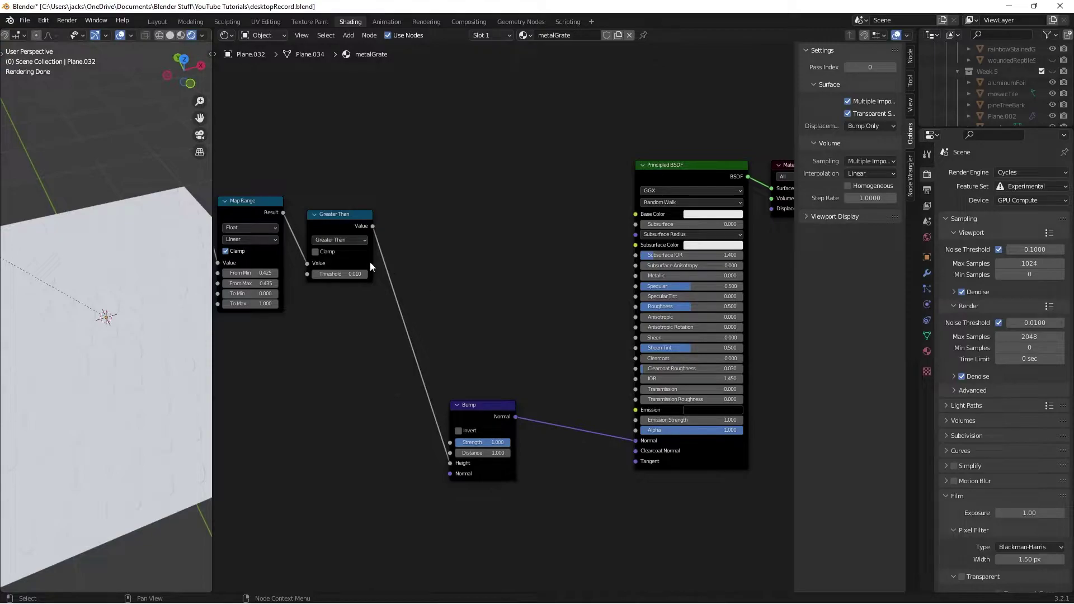
{"action": "left_click_drag", "start_coordinate": [373, 225], "coordinate": [641, 431]}
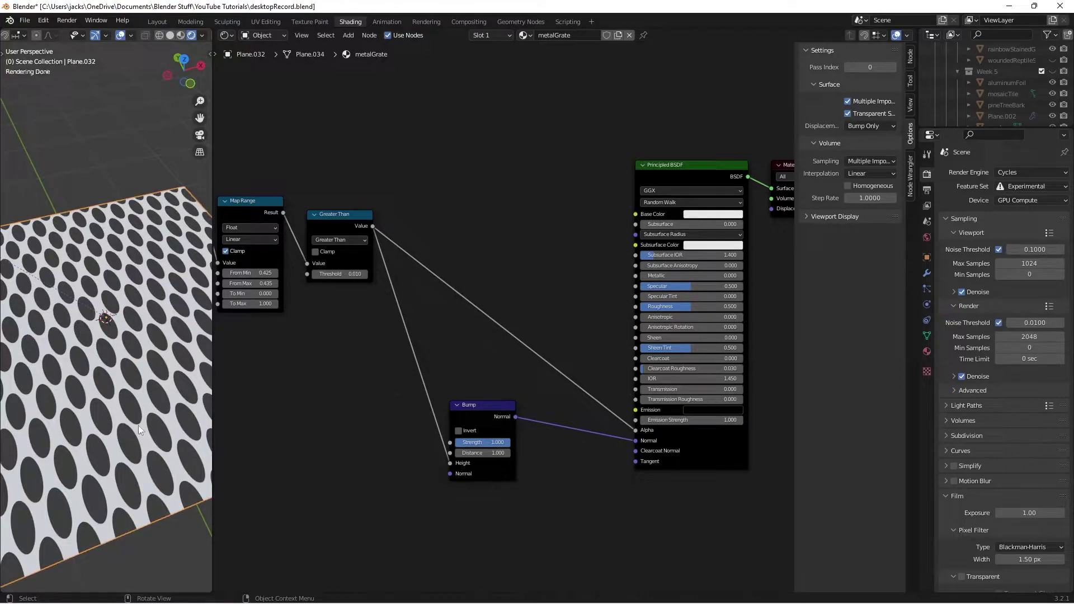
{"action": "key", "text": "ctrl+s"}
{"action": "right_click_drag", "start_coordinate": [492, 351], "coordinate": [535, 294], "text": "ctrl"}
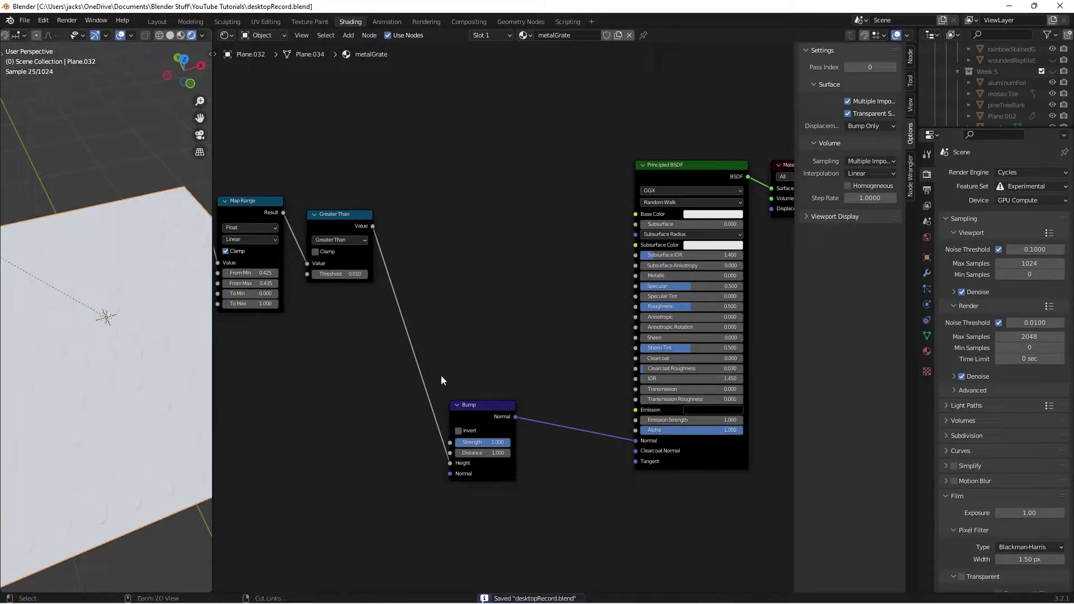
{"action": "key", "text": "ctrl+s"}
{"action": "left_click_drag", "start_coordinate": [372, 225], "coordinate": [538, 338]}
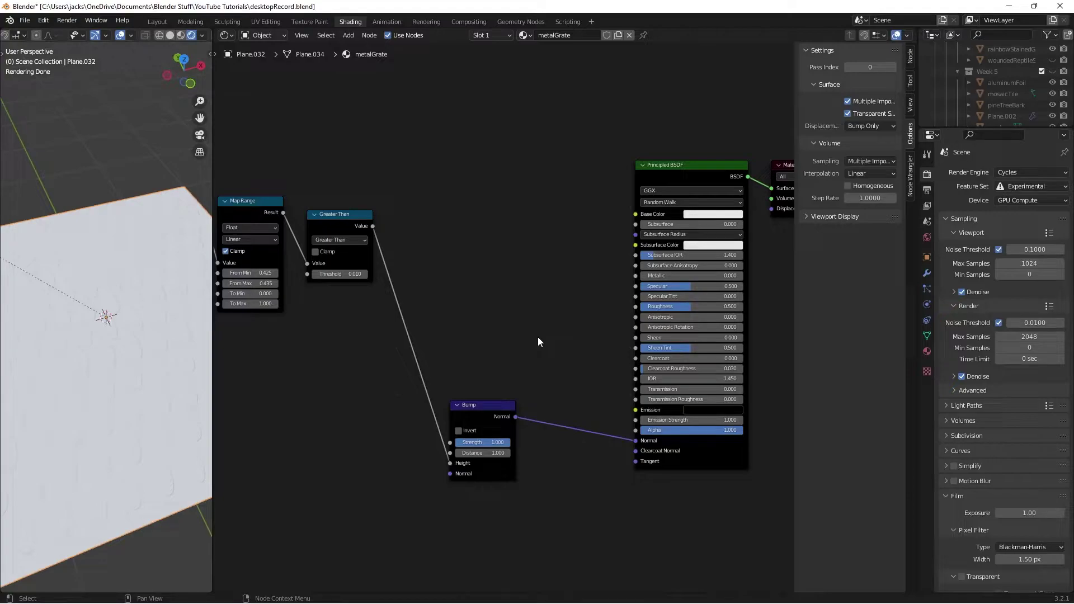
- Add a Noise Texture node above the Voronoi Texture branch
{"action": "middle_click_drag", "start_coordinate": [441, 203], "coordinate": [540, 311]}
{"action": "key", "text": "shift+a"}
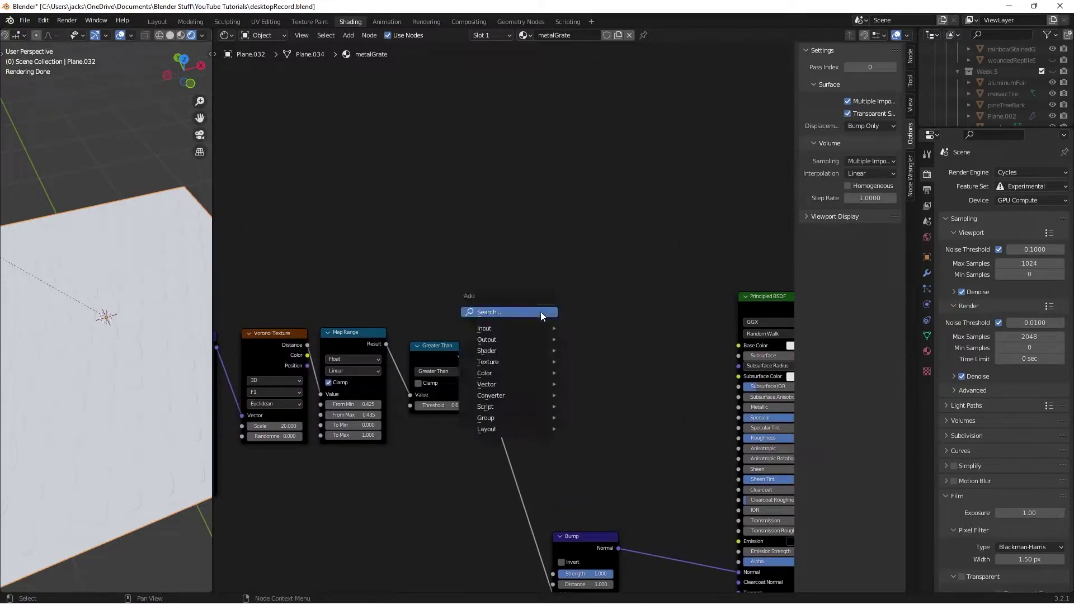
{"action": "left_click", "coordinate": [540, 311]}
{"action": "type", "text": "noise"}
{"action": "key", "text": "Return"}
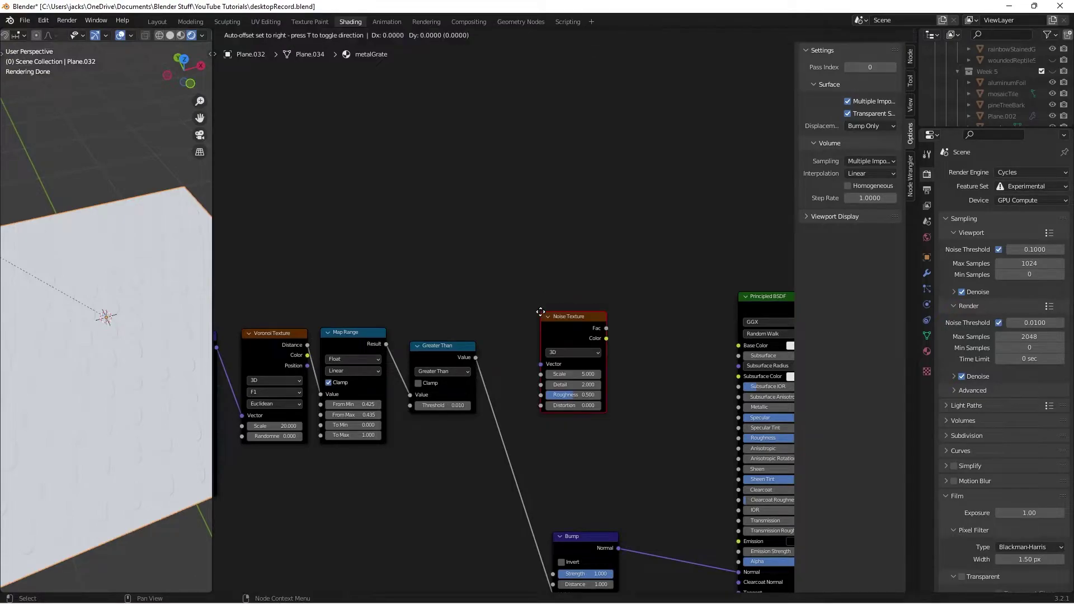
{"action": "left_click", "coordinate": [290, 204]}
{"action": "middle_click_drag", "start_coordinate": [388, 207], "coordinate": [728, 364]}
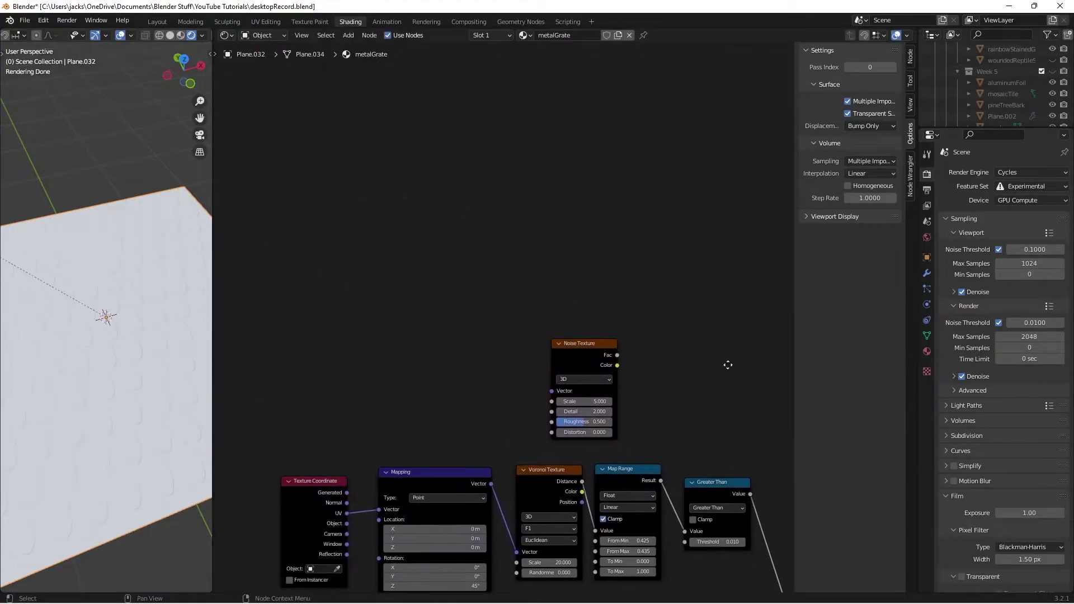
- Preview the Noise Texture and connect the Mapping node's Vector output to its Vector input
{"action": "left_click", "coordinate": [578, 365], "text": "ctrl+shift"}
{"action": "scroll", "coordinate": [489, 332], "scroll_direction": "up", "scroll_amount": 1}
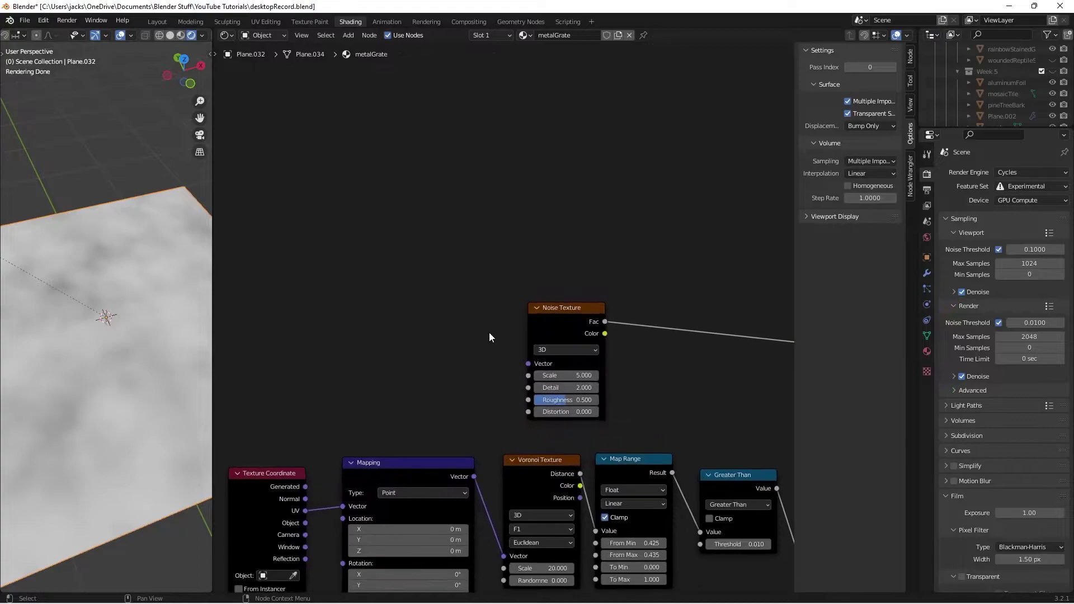
{"action": "left_click_drag", "start_coordinate": [474, 476], "coordinate": [528, 363]}
- Insert a Map Range node on the link leaving the Noise Texture's Fac output
{"action": "middle_click_drag", "start_coordinate": [653, 374], "coordinate": [558, 377]}
{"action": "scroll", "coordinate": [580, 377], "scroll_direction": "up", "scroll_amount": 1}
{"action": "key", "text": "shift+a"}
{"action": "left_click", "coordinate": [558, 377]}
{"action": "type", "text": "rang"}
{"action": "key", "text": "Return"}
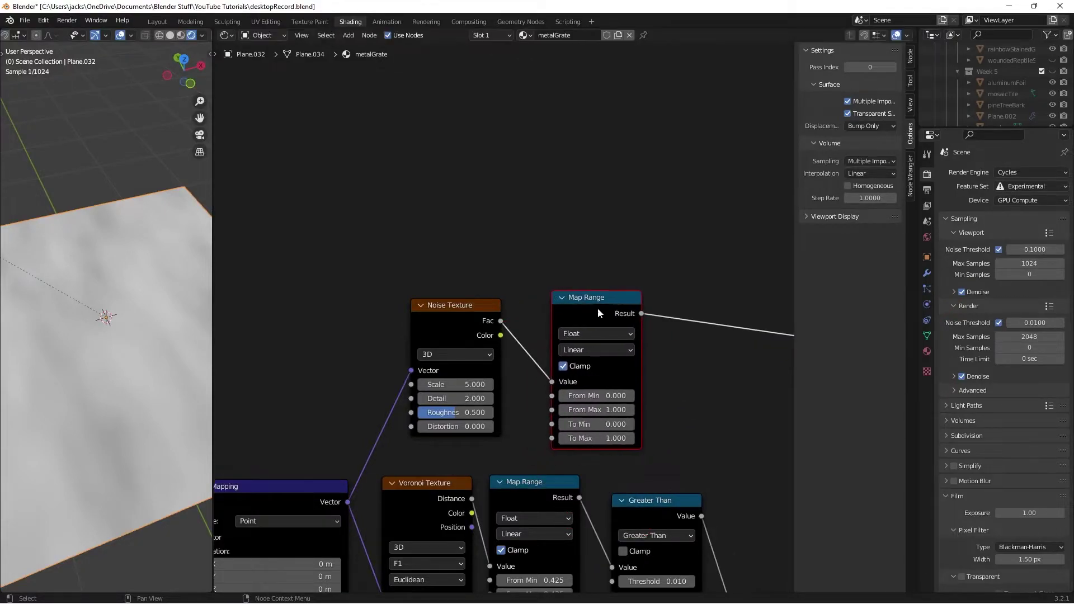
{"action": "left_click", "coordinate": [586, 270]}
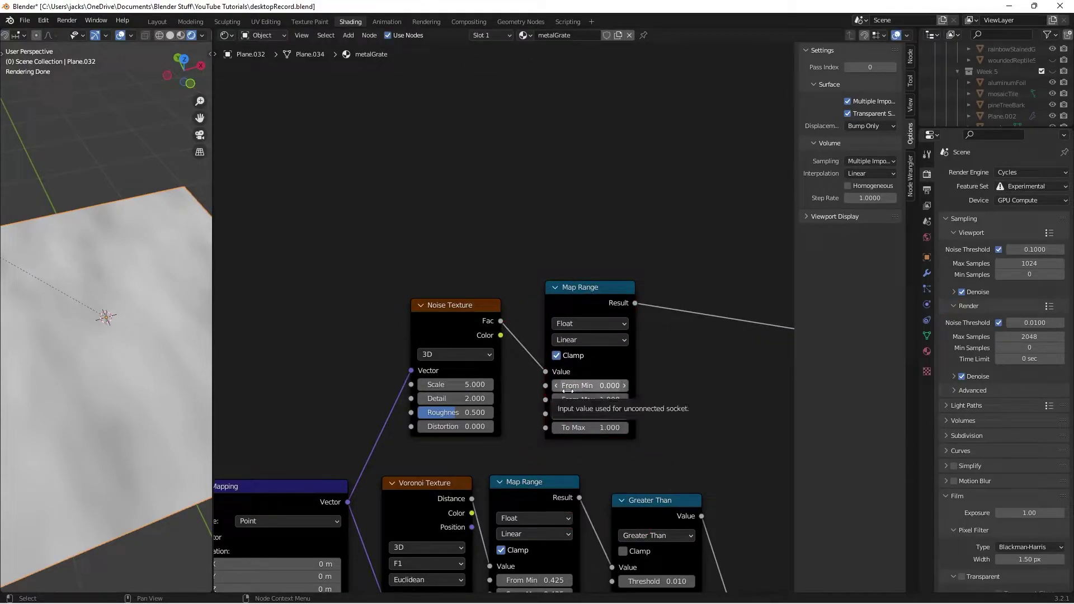
- Set the noise branch's Map Range From Min to 0.2 and From Max to 0.8
{"action": "left_click", "coordinate": [590, 386]}
{"action": "type", "text": "0.2"}
{"action": "key", "text": "Return"}
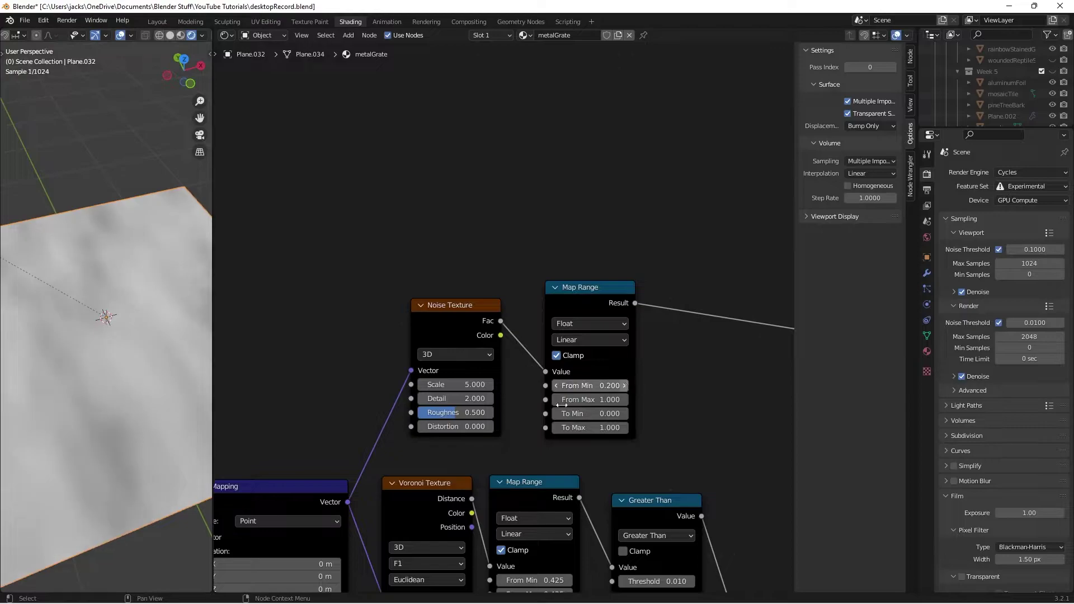
{"action": "left_click", "coordinate": [557, 398]}
{"action": "type", "text": "0.8"}
{"action": "key", "text": "Return"}
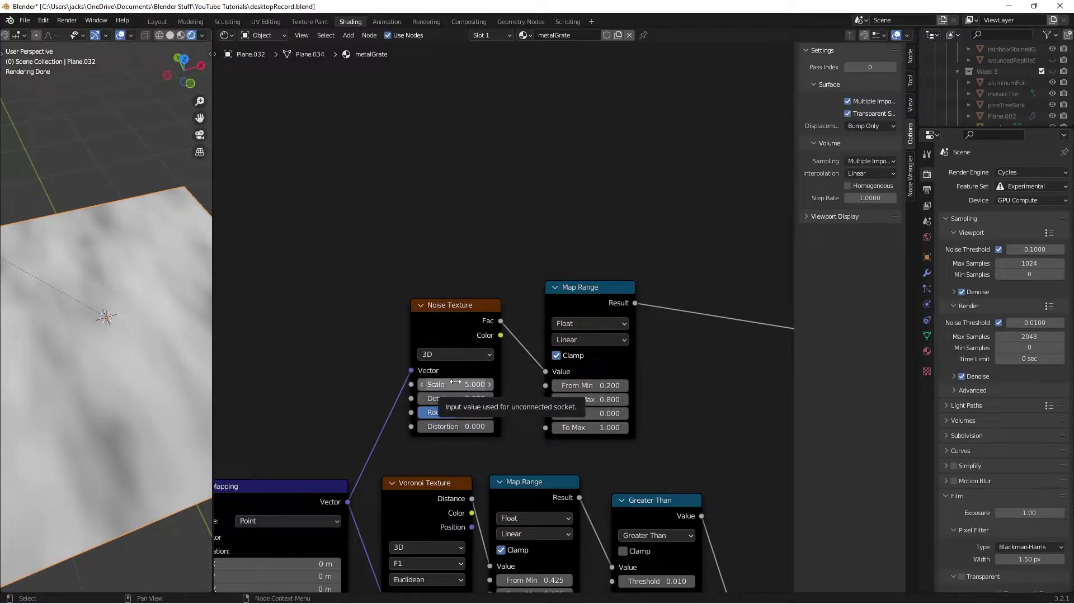
- Set the Noise Texture's Scale to 100
{"action": "left_click", "coordinate": [457, 384]}
{"action": "type", "text": "100"}
{"action": "key", "text": "Return"}
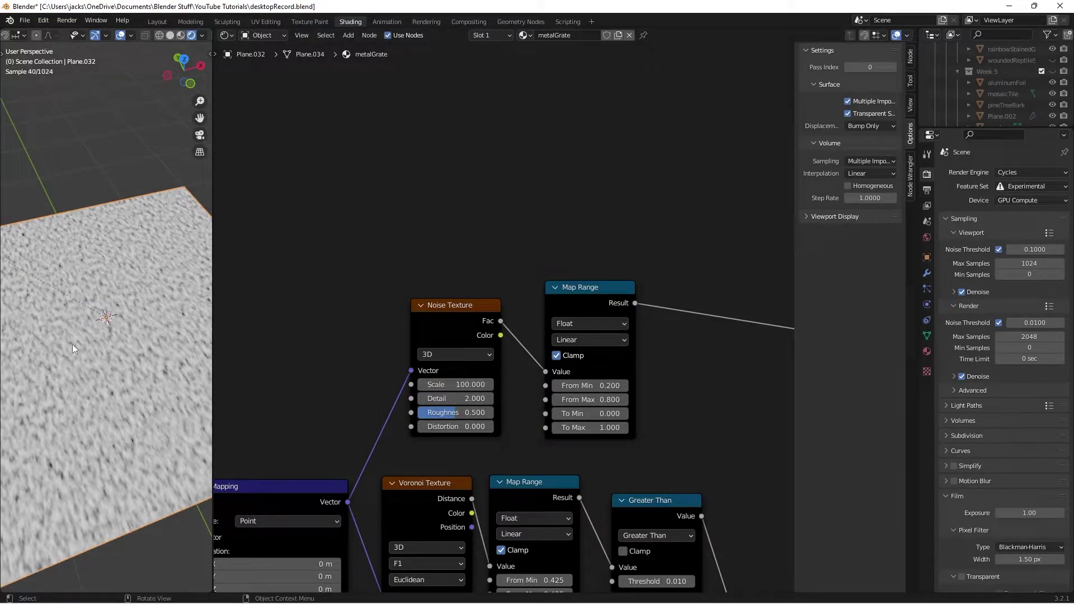
- Set the Noise Texture's Detail to 10 and save the file
{"action": "left_click", "coordinate": [456, 398]}
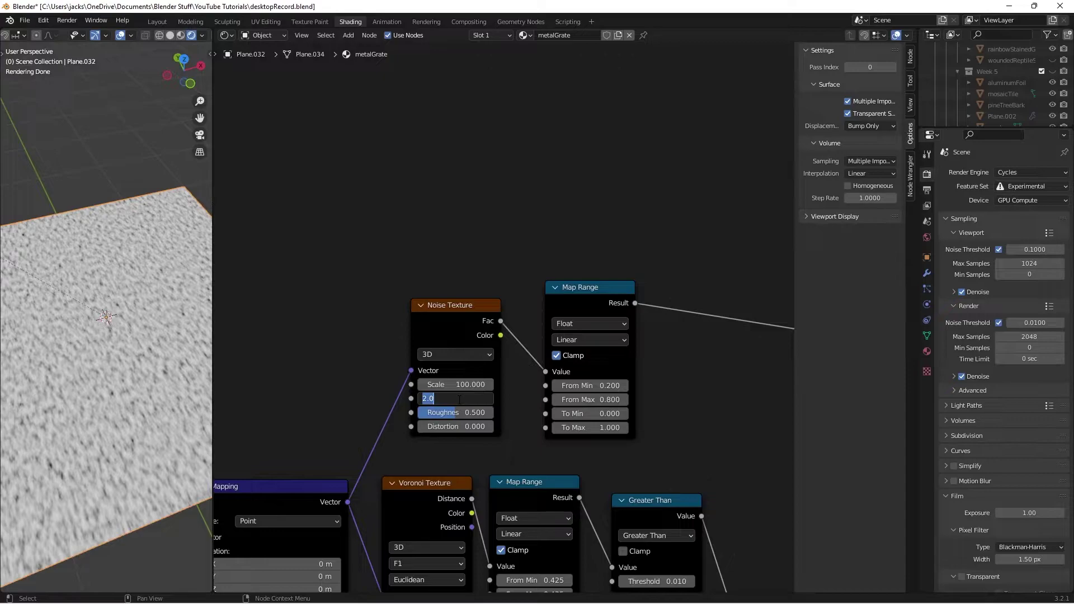
{"action": "type", "text": "10"}
{"action": "key", "text": "Return"}
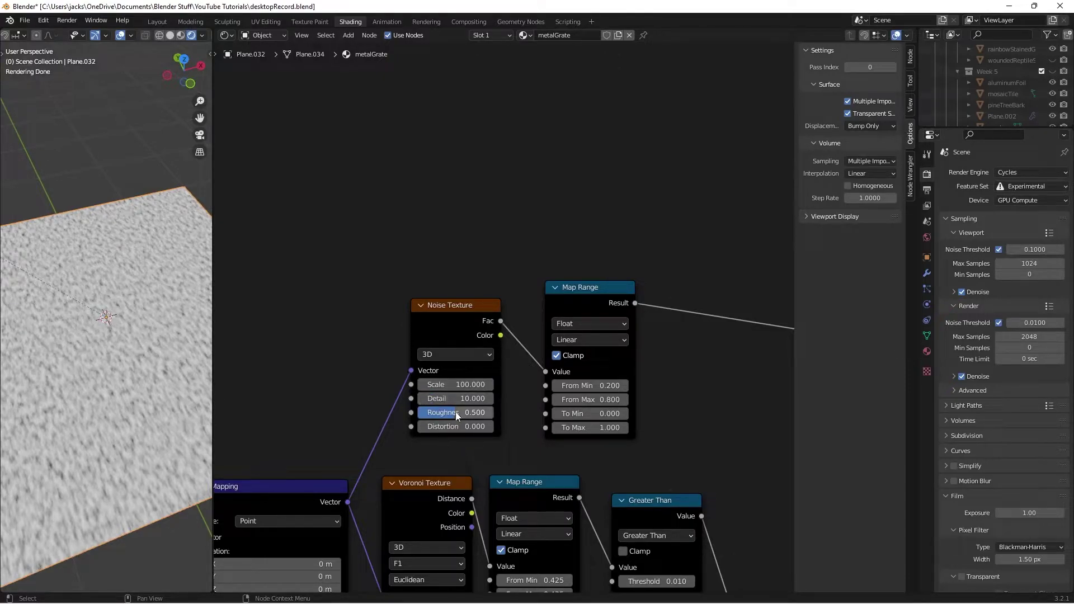
{"action": "mouse_move", "coordinate": [455, 412]}
{"action": "left_mouse_down"}
{"action": "mouse_move", "coordinate": [472, 412]}
{"action": "mouse_move", "coordinate": [453, 413]}
{"action": "left_mouse_up"}
{"action": "key", "text": "ctrl+s"}
- Insert a Mix color node after the noise branch's Map Range and route the Map Range Result into its Fac input
{"action": "middle_click_drag", "start_coordinate": [732, 401], "coordinate": [563, 355]}
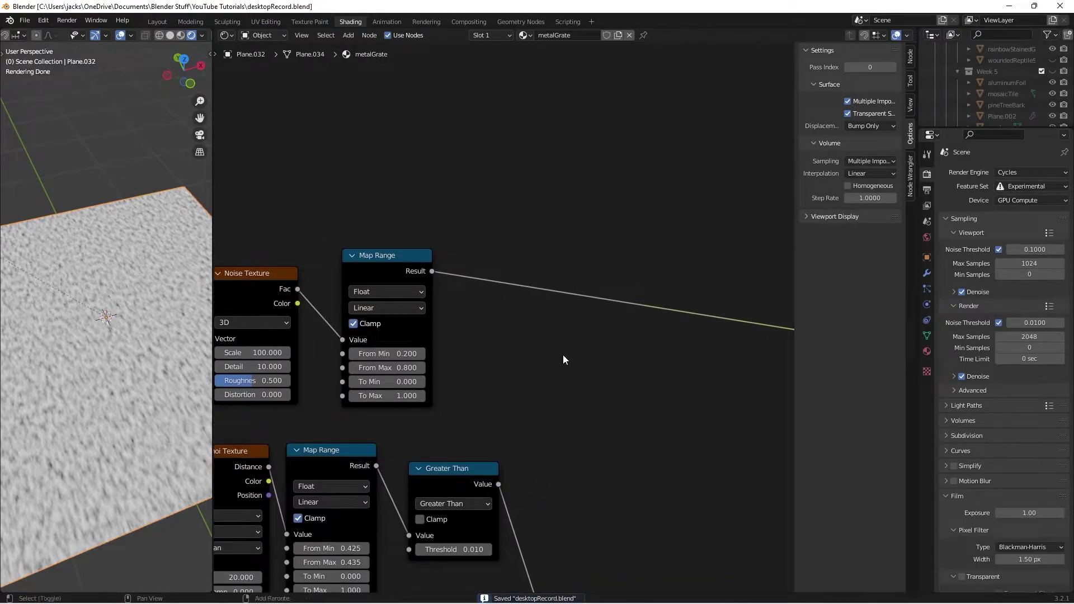
{"action": "key", "text": "shift+a"}
{"action": "left_click", "coordinate": [563, 355]}
{"action": "type", "text": "mix"}
{"action": "key", "text": "Return"}
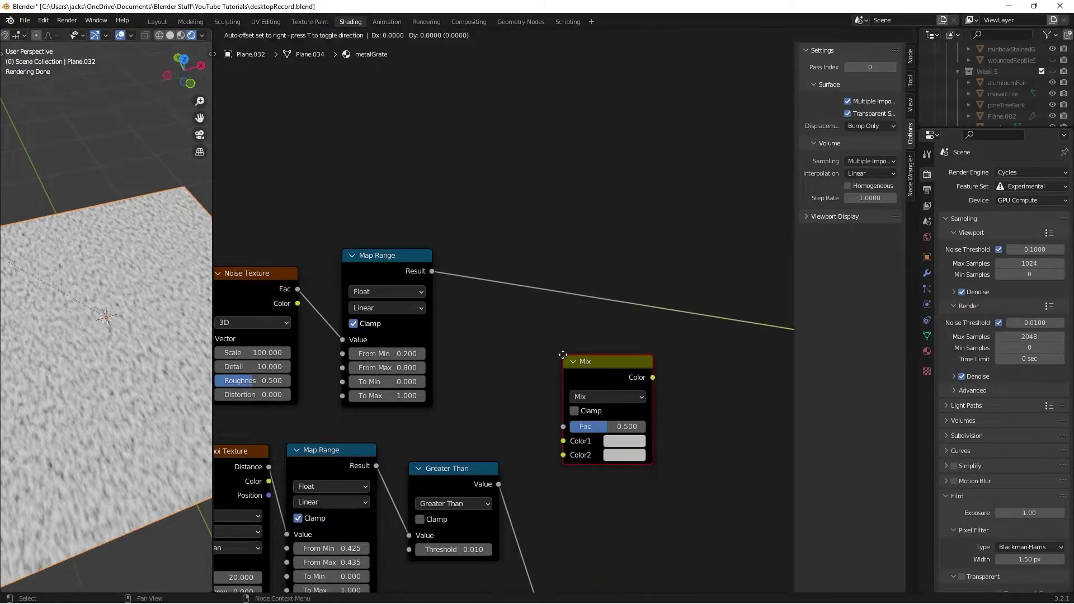
{"action": "left_click", "coordinate": [542, 286]}
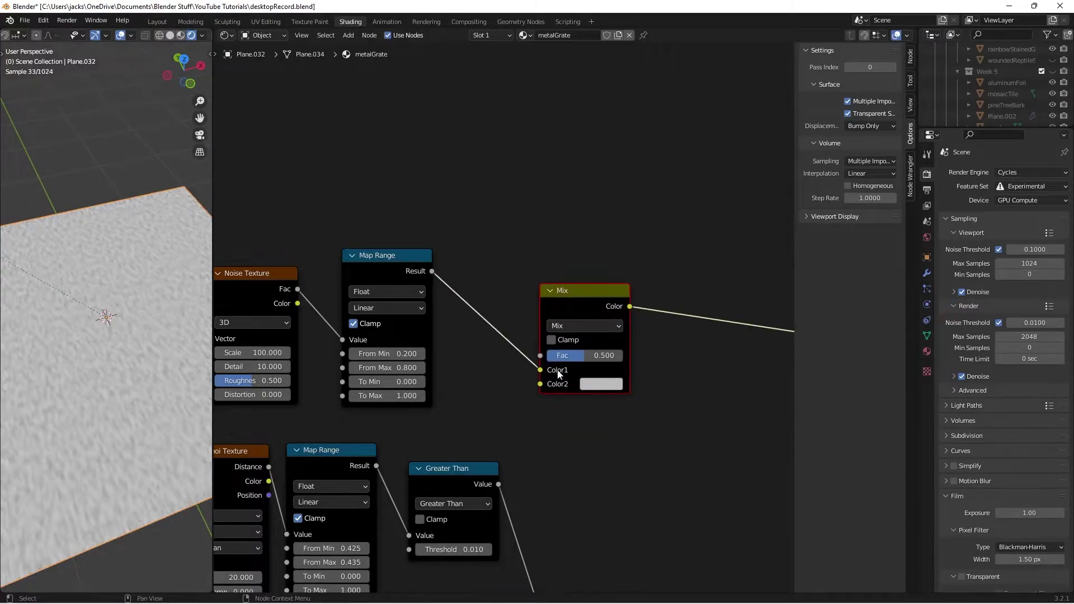
{"action": "mouse_move", "coordinate": [539, 369]}
{"action": "left_mouse_down"}
{"action": "mouse_move", "coordinate": [496, 250]}
{"action": "mouse_move", "coordinate": [554, 361]}
{"action": "mouse_move", "coordinate": [543, 356]}
{"action": "left_mouse_up"}
{"action": "left_click_drag", "start_coordinate": [580, 289], "coordinate": [591, 283]}
{"action": "left_click", "coordinate": [684, 399]}
- Set the Mix node's Color1 to hex E5E4E2
{"action": "scroll", "coordinate": [684, 399], "scroll_direction": "up", "scroll_amount": 2}
{"action": "left_click", "coordinate": [546, 392]}
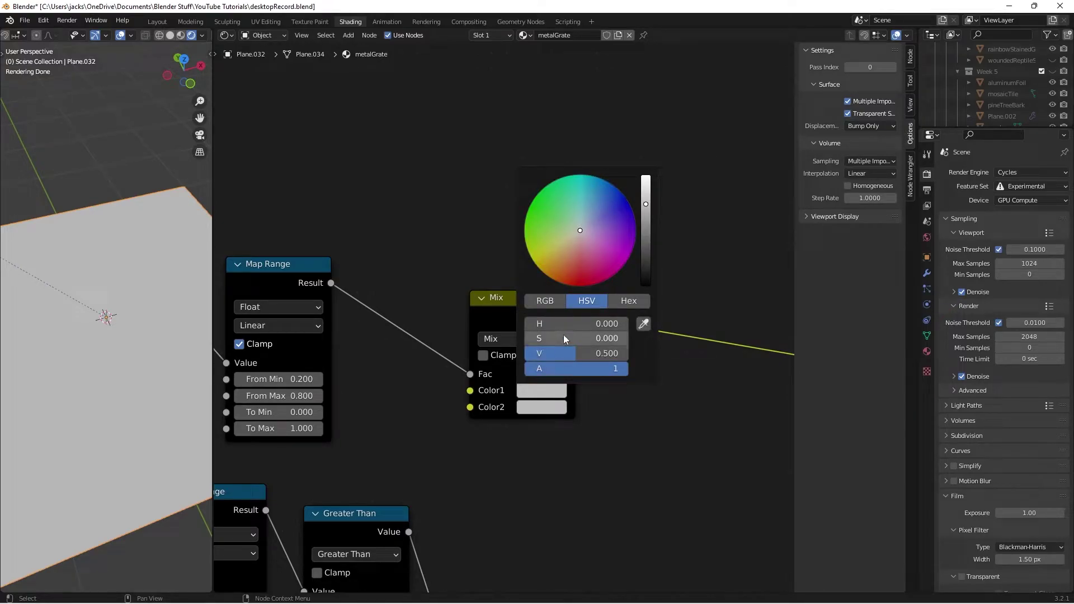
{"action": "left_click", "coordinate": [623, 300]}
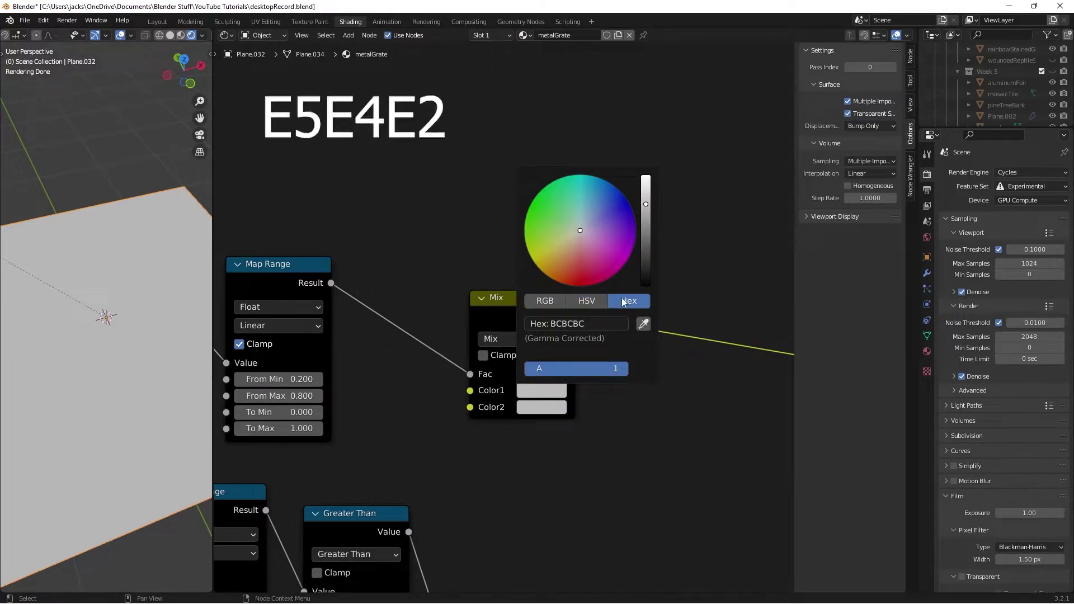
{"action": "left_click", "coordinate": [593, 324]}
{"action": "type", "text": "E5E4E2"}
{"action": "key", "text": "Return"}
- Set the Mix node's Color2 to hex D4CFC6 and save the file
{"action": "left_click", "coordinate": [547, 408]}
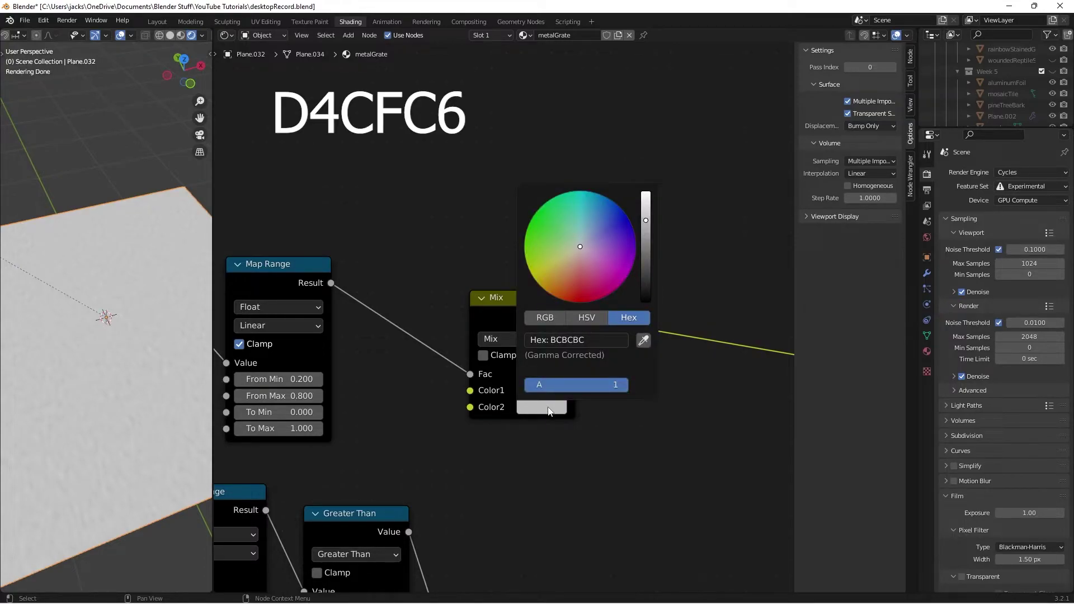
{"action": "left_click", "coordinate": [576, 341]}
{"action": "type", "text": "D4CFC6"}
{"action": "key", "text": "Return"}
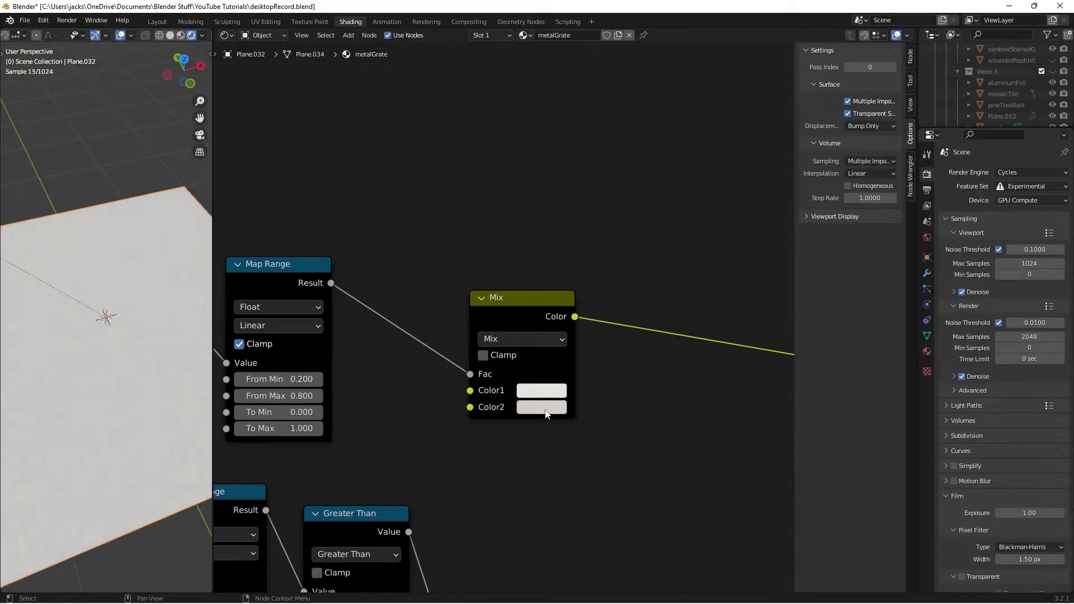
{"action": "left_click_drag", "start_coordinate": [496, 306], "coordinate": [498, 304]}
{"action": "left_click", "coordinate": [532, 250]}
{"action": "key", "text": "ctrl+s"}
- Add a second Mix color node between the first Mix and the Principled BSDF, and save the file
{"action": "middle_click_drag", "start_coordinate": [640, 374], "coordinate": [546, 373]}
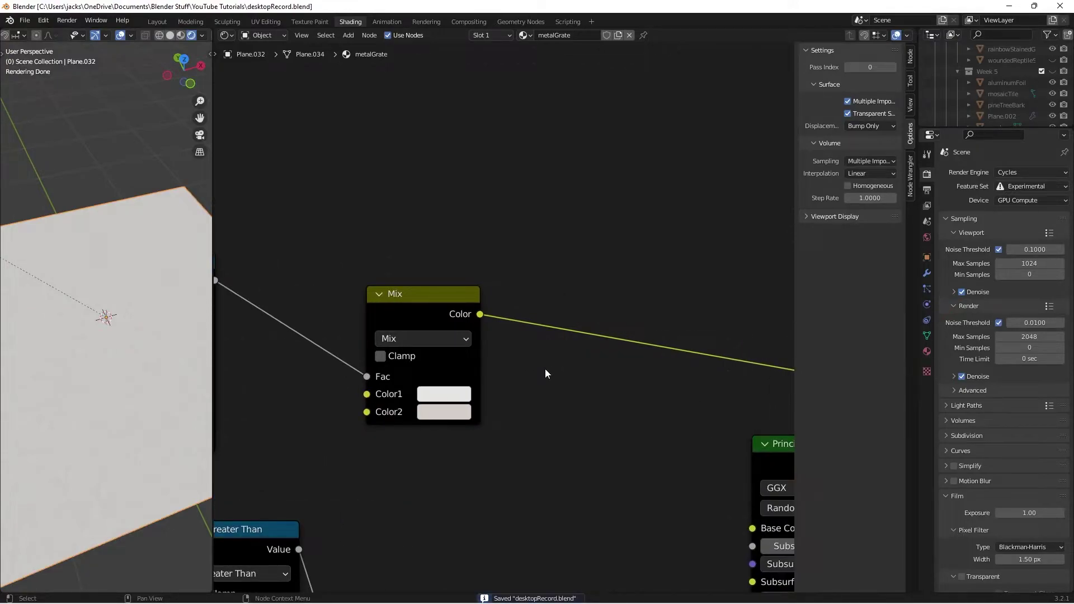
{"action": "key", "text": "shift+a"}
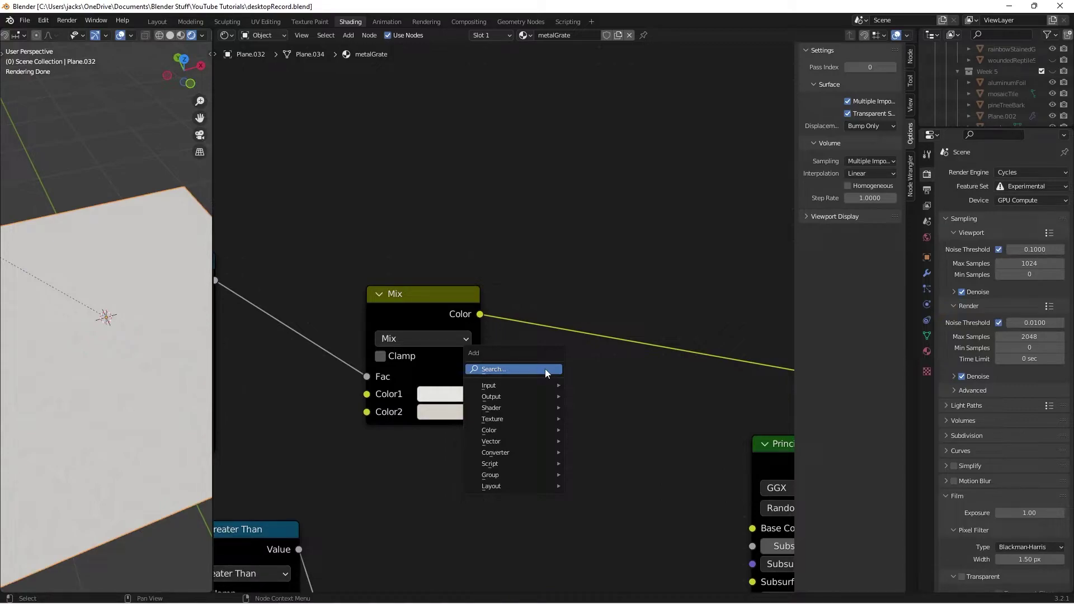
{"action": "left_click", "coordinate": [545, 368]}
{"action": "type", "text": "mix"}
{"action": "key", "text": "Return"}
{"action": "left_click", "coordinate": [544, 368]}
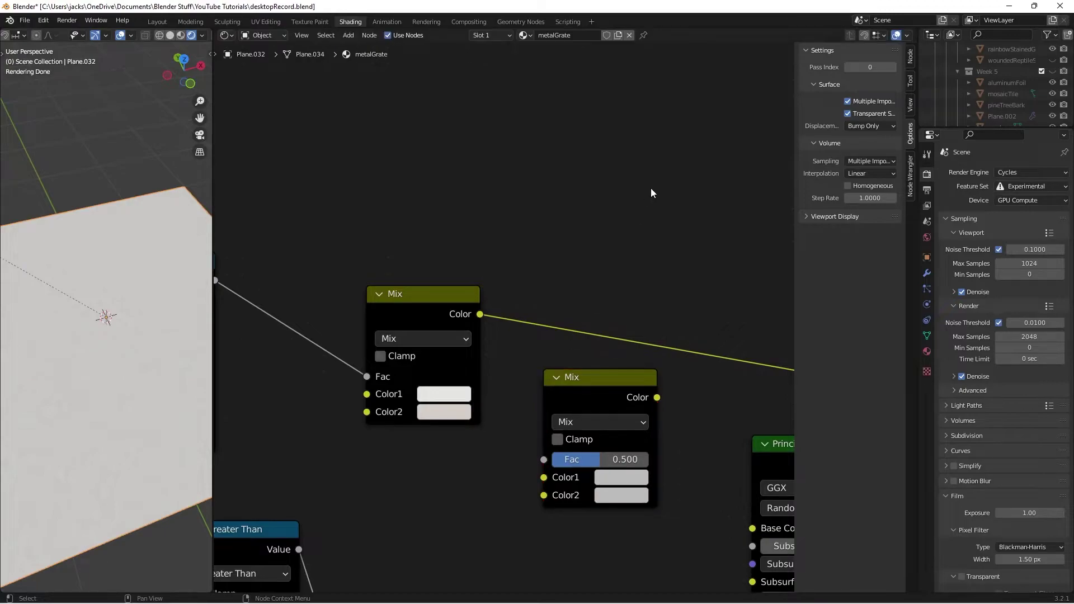
{"action": "scroll", "coordinate": [650, 188], "scroll_direction": "down", "scroll_amount": 1}
{"action": "key", "text": "ctrl+s"}
- Connect the Greater Than Value to the second Mix's Fac and the first Mix's Color to both its Color1 and Color2
{"action": "middle_click_drag", "start_coordinate": [450, 520], "coordinate": [482, 412]}
{"action": "middle_click_drag", "start_coordinate": [598, 338], "coordinate": [542, 345]}
{"action": "left_click_drag", "start_coordinate": [352, 370], "coordinate": [554, 282]}
{"action": "left_click_drag", "start_coordinate": [566, 239], "coordinate": [574, 226]}
{"action": "left_click_drag", "start_coordinate": [443, 168], "coordinate": [353, 153]}
{"action": "left_click_drag", "start_coordinate": [610, 220], "coordinate": [619, 247]}
{"action": "left_click_drag", "start_coordinate": [408, 167], "coordinate": [564, 327]}
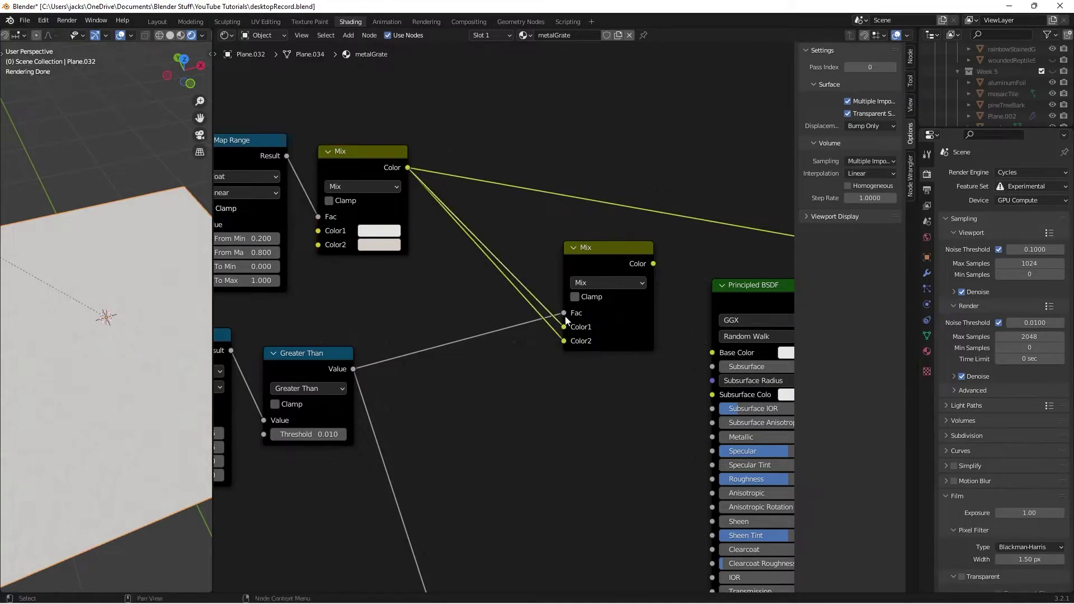
- Insert a Hue Saturation Value node on the link into the second Mix's Color2
{"action": "key", "text": "shift+a"}
{"action": "left_click", "coordinate": [550, 245]}
{"action": "type", "text": "hue"}
{"action": "key", "text": "Return"}
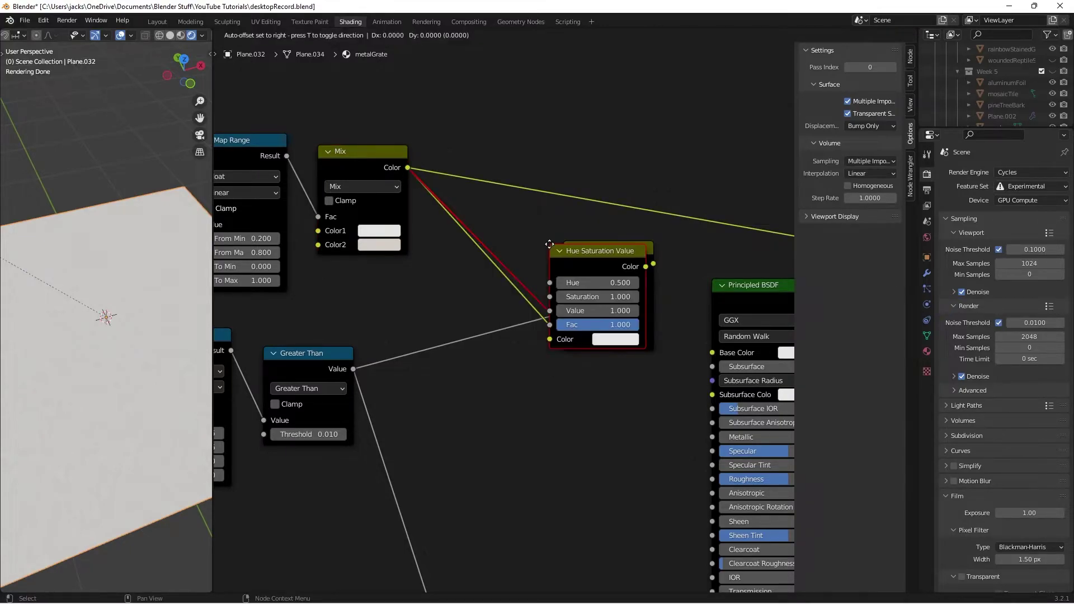
{"action": "left_click", "coordinate": [514, 285]}
- Duplicate the Hue Saturation Value node onto the second Mix's Color1 link and space the two nodes apart
{"action": "key", "text": "shift+d"}
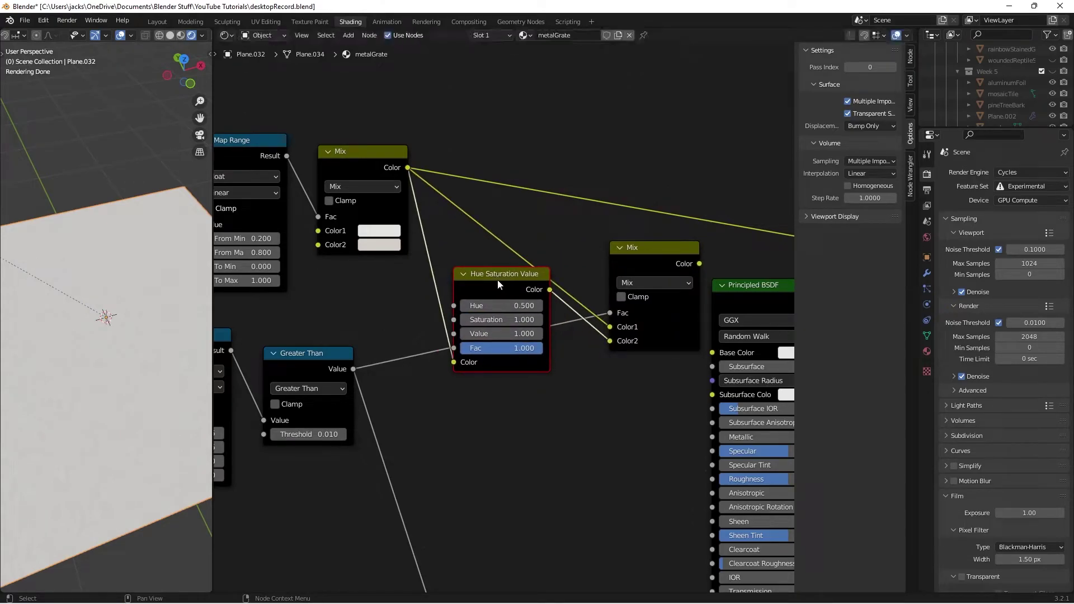
{"action": "left_click", "coordinate": [501, 207]}
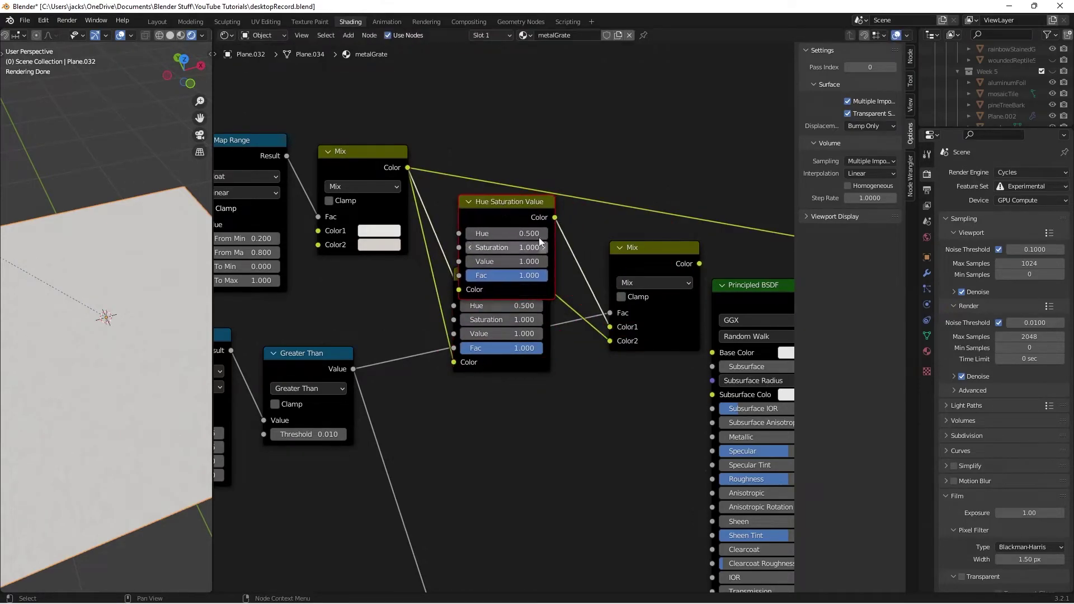
{"action": "key", "text": "g"}
{"action": "left_click", "coordinate": [553, 140]}
{"action": "left_click_drag", "start_coordinate": [504, 275], "coordinate": [503, 261]}
{"action": "left_click", "coordinate": [539, 213]}
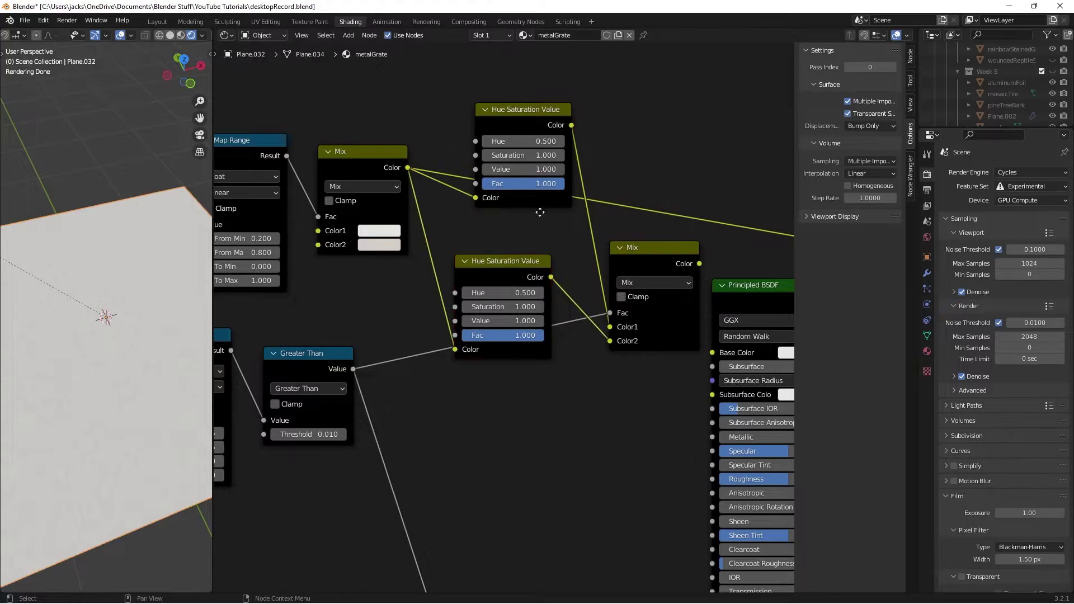
{"action": "middle_click_drag", "start_coordinate": [538, 223], "coordinate": [523, 283]}
- Lower the Value of the Hue Saturation Value node feeding Color1 in 0.1 increments
{"action": "scroll", "coordinate": [523, 283], "scroll_direction": "up", "scroll_amount": 1}
{"action": "left_click", "coordinate": [468, 224]}
{"action": "left_click", "coordinate": [469, 224]}
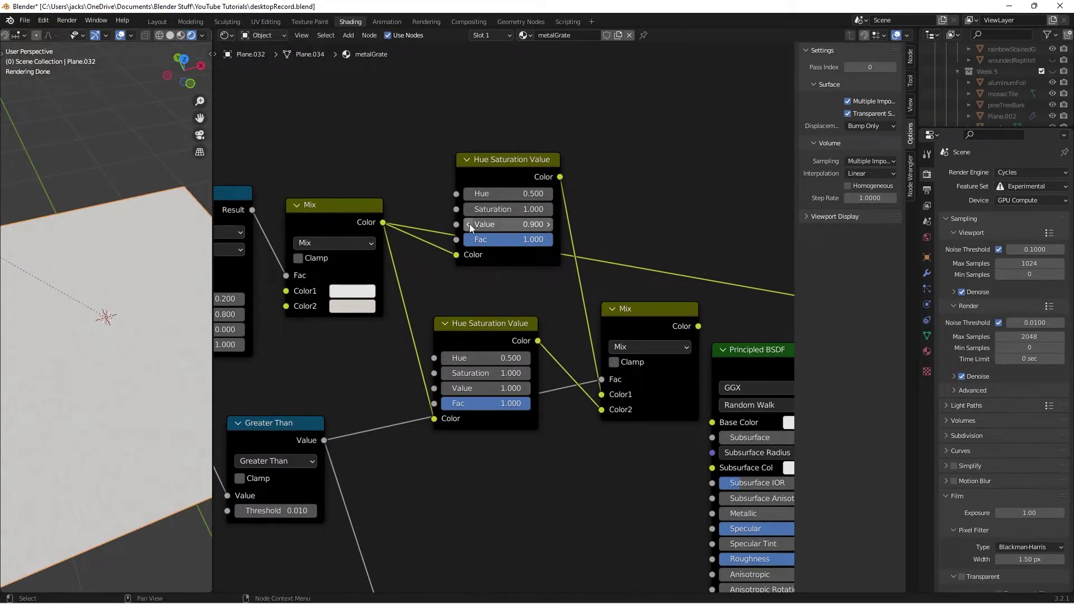
{"action": "left_click", "coordinate": [469, 225]}
{"action": "left_click", "coordinate": [469, 224]}
- Reposition the second Mix and the Hue Saturation Value node feeding Color2, and preview the second Mix's output
{"action": "left_click_drag", "start_coordinate": [633, 321], "coordinate": [603, 327]}
{"action": "left_click_drag", "start_coordinate": [464, 322], "coordinate": [447, 284]}
{"action": "scroll", "coordinate": [467, 288], "scroll_direction": "down", "scroll_amount": 4}
{"action": "middle_click_drag", "start_coordinate": [613, 283], "coordinate": [683, 286]}
{"action": "scroll", "coordinate": [498, 336], "scroll_direction": "down", "scroll_amount": 4}
{"action": "mouse_move", "coordinate": [614, 296]}
{"action": "middle_mouse_down"}
{"action": "mouse_move", "coordinate": [488, 370]}
{"action": "mouse_move", "coordinate": [609, 290]}
{"action": "middle_mouse_up"}
{"action": "scroll", "coordinate": [499, 345], "scroll_direction": "up", "scroll_amount": 8}
- Set the Value of the Hue Saturation Value node feeding Color1 to 0.8, keeping its Saturation at 1
{"action": "left_click", "coordinate": [540, 292]}
{"action": "left_click", "coordinate": [540, 292]}
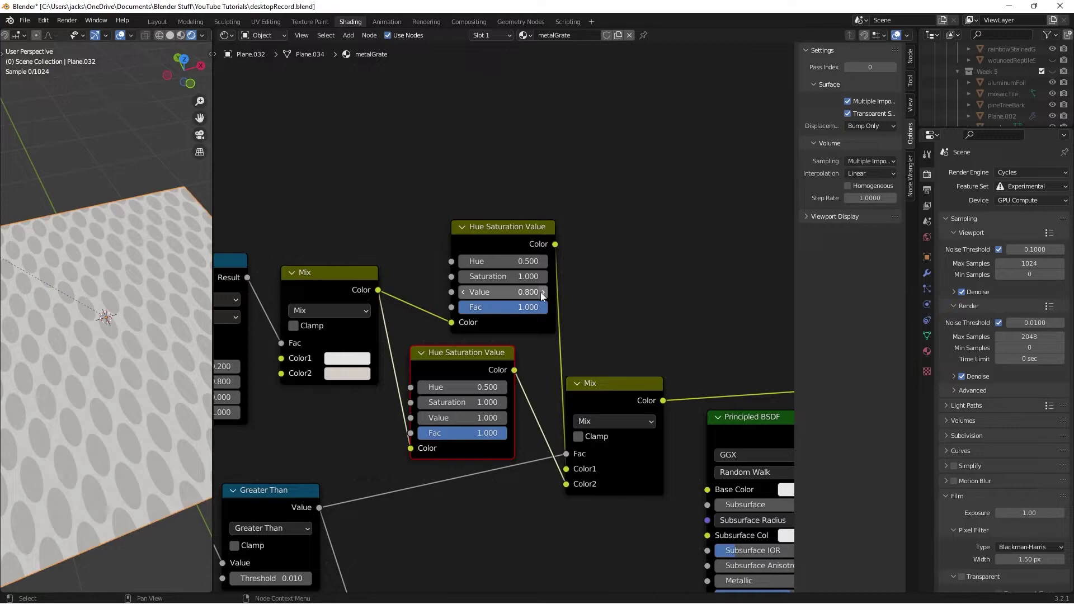
{"action": "left_click_drag", "start_coordinate": [506, 279], "coordinate": [592, 279]}
{"action": "right_click", "coordinate": [506, 279]}
- Move the Principled BSDF, Viewer and Material Output nodes away from the second Mix to make room, and save the file
{"action": "scroll", "coordinate": [592, 385], "scroll_direction": "down", "scroll_amount": 3}
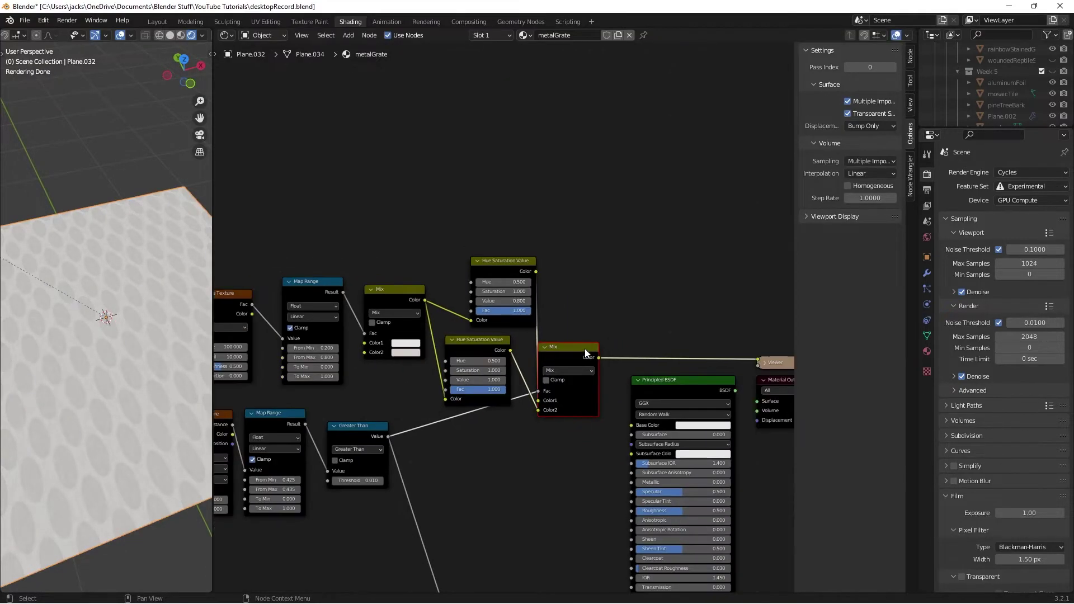
{"action": "middle_click_drag", "start_coordinate": [515, 429], "coordinate": [572, 405]}
{"action": "scroll", "coordinate": [554, 428], "scroll_direction": "down", "scroll_amount": 2}
{"action": "key", "text": "g"}
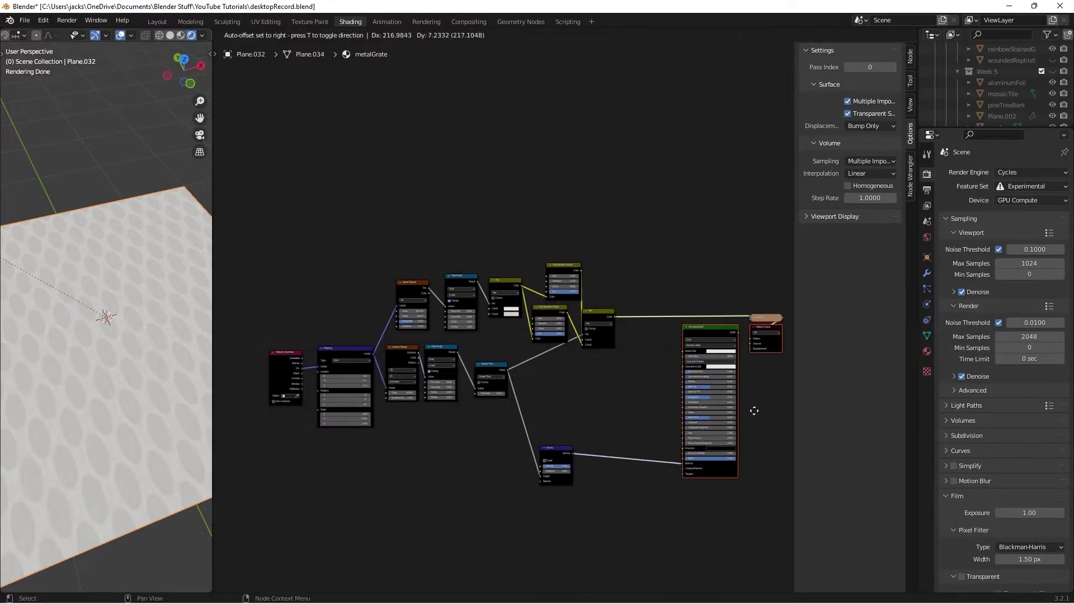
{"action": "left_click", "coordinate": [798, 411]}
{"action": "left_click", "coordinate": [626, 380]}
{"action": "middle_click_drag", "start_coordinate": [649, 359], "coordinate": [514, 396]}
{"action": "scroll", "coordinate": [517, 434], "scroll_direction": "up", "scroll_amount": 5}
{"action": "scroll", "coordinate": [515, 425], "scroll_direction": "up", "scroll_amount": 1}
{"action": "key", "text": "ctrl+s"}
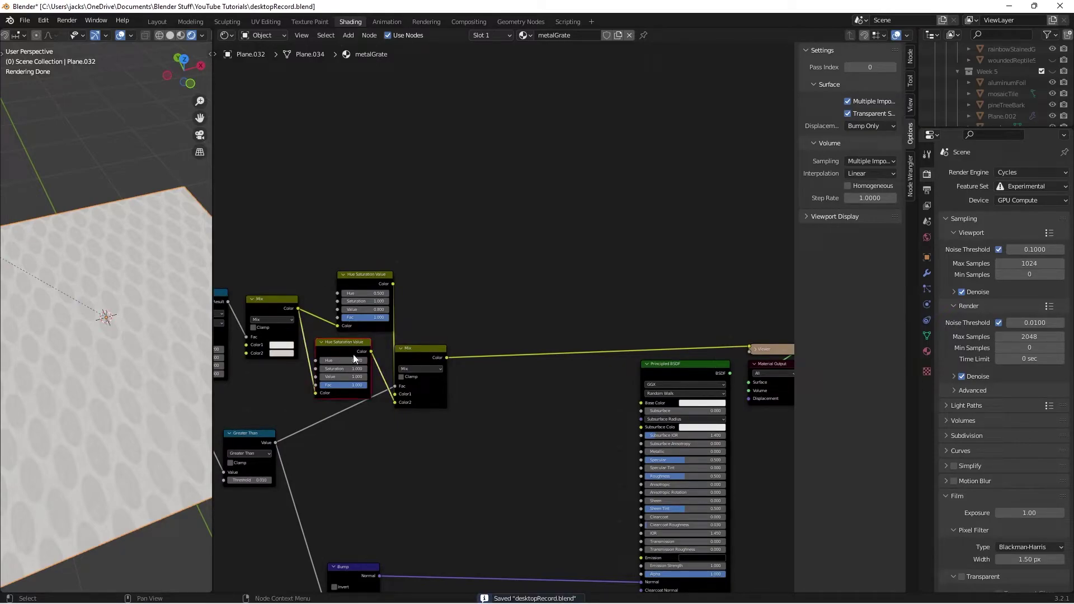
- Duplicate a Hue Saturation Value node onto the link leaving the second Mix's Color output
{"action": "key", "text": "shift+d"}
{"action": "left_click", "coordinate": [497, 354]}
{"action": "left_click_drag", "start_coordinate": [494, 351], "coordinate": [522, 381]}
{"action": "left_click", "coordinate": [522, 352]}
- Connect the final Hue Saturation Value node's Color output to the Principled BSDF's Base Color
{"action": "scroll", "coordinate": [525, 356], "scroll_direction": "up", "scroll_amount": 3}
{"action": "middle_click_drag", "start_coordinate": [526, 352], "coordinate": [442, 266]}
{"action": "scroll", "coordinate": [441, 271], "scroll_direction": "up", "scroll_amount": 3}
{"action": "middle_click_drag", "start_coordinate": [517, 288], "coordinate": [422, 253]}
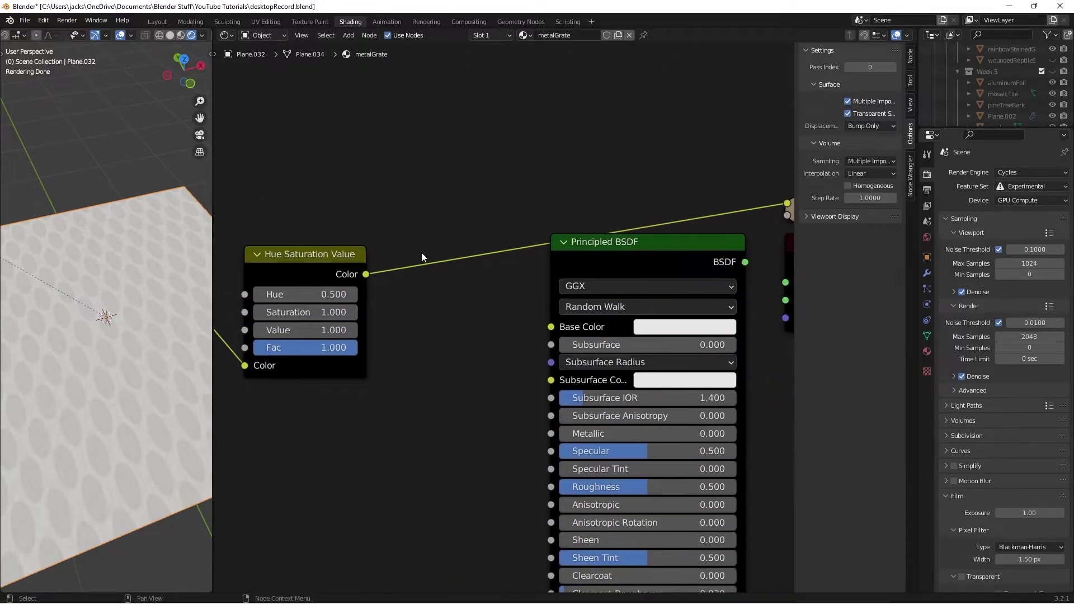
{"action": "left_click_drag", "start_coordinate": [366, 274], "coordinate": [551, 326]}
{"action": "scroll", "coordinate": [497, 335], "scroll_direction": "down", "scroll_amount": 2}
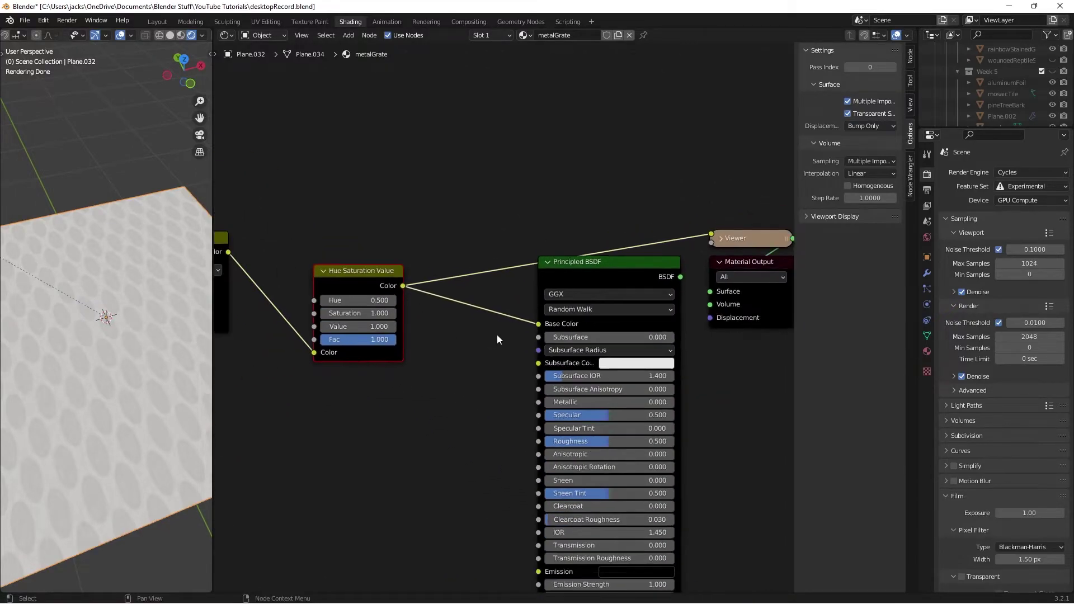
- Preview the Principled BSDF on the plane and set its Metallic to 1
{"action": "left_click", "coordinate": [572, 270], "text": "ctrl+shift"}
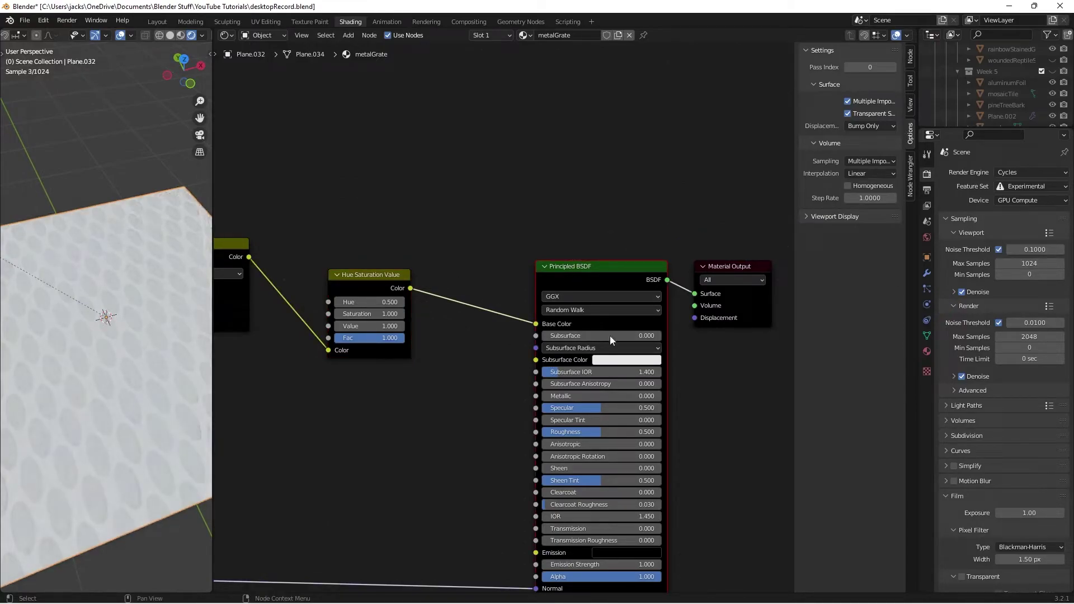
{"action": "left_click_drag", "start_coordinate": [554, 396], "coordinate": [663, 395]}
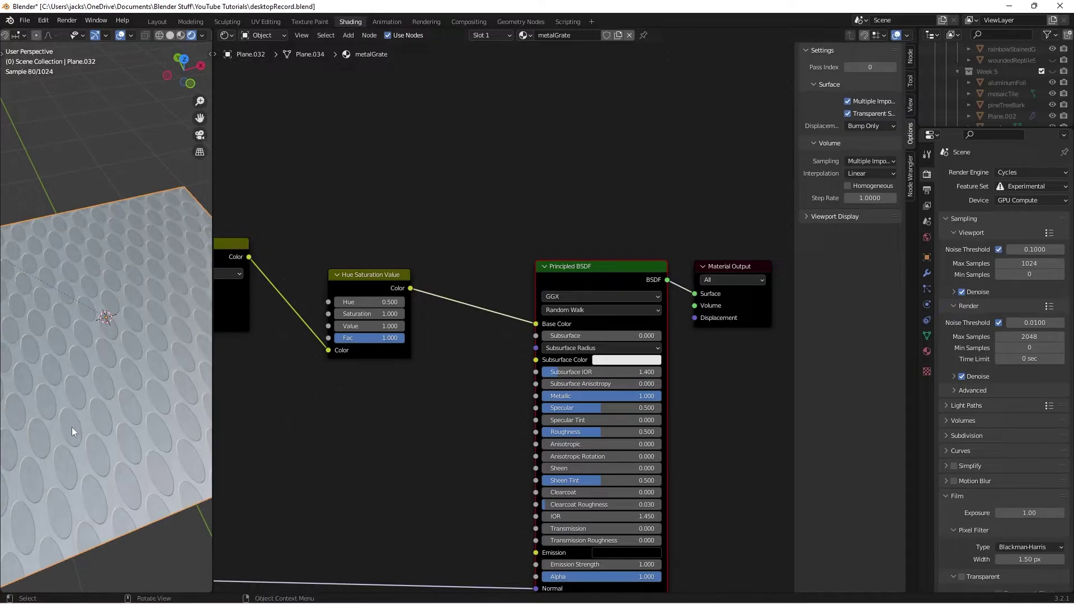
- Set the final Hue Saturation Value node's Saturation to 5 and its Value to 0.7
{"action": "scroll", "coordinate": [399, 425], "scroll_direction": "up", "scroll_amount": 4}
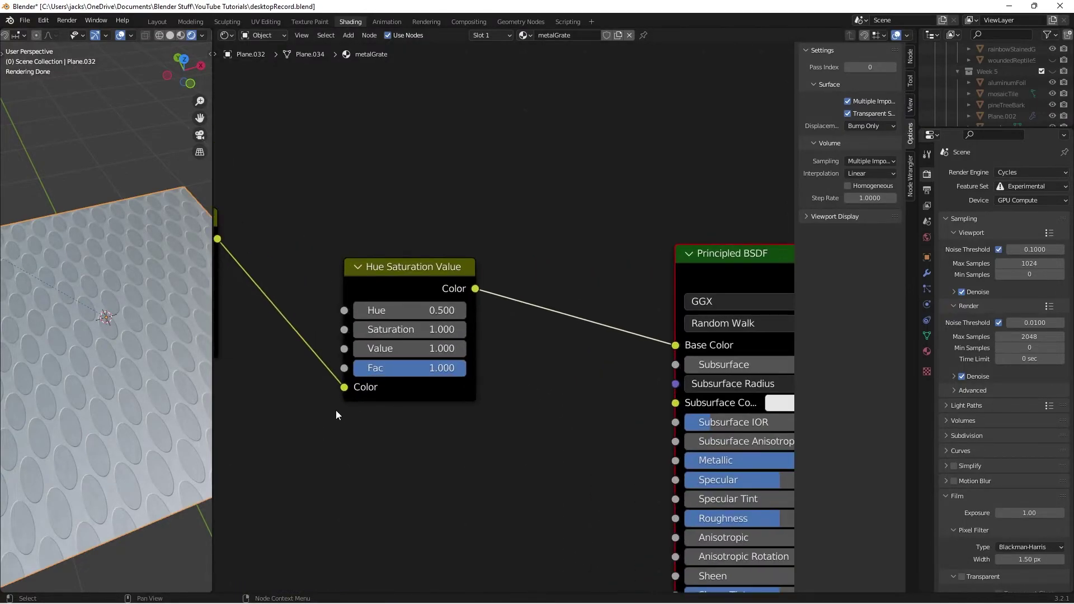
{"action": "left_click_drag", "start_coordinate": [505, 361], "coordinate": [593, 360]}
{"action": "left_click", "coordinate": [505, 361]}
{"action": "type", "text": "5"}
{"action": "key", "text": "Return"}
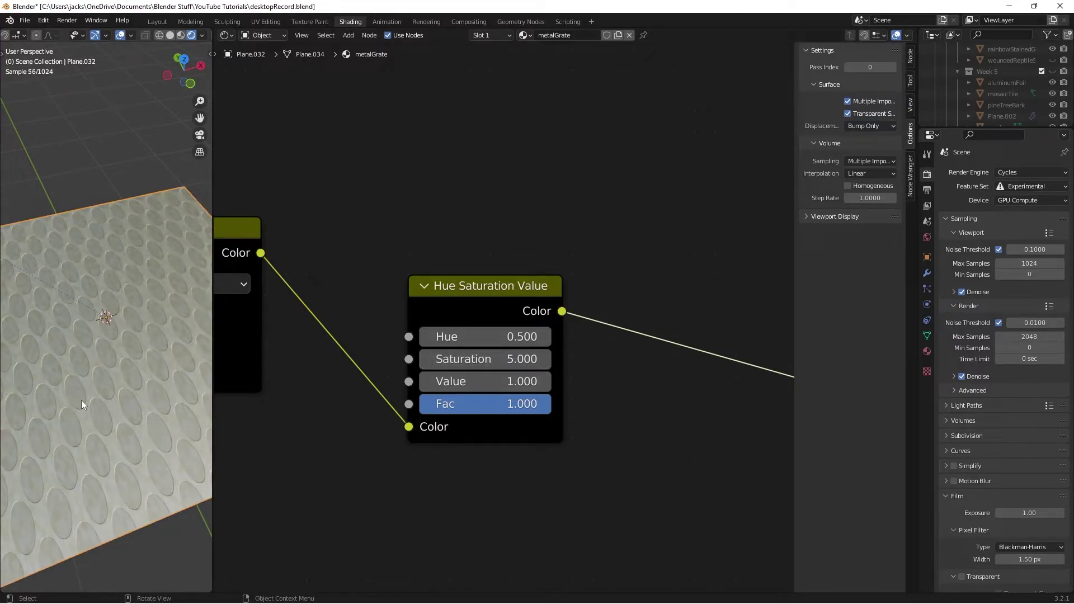
{"action": "left_click", "coordinate": [428, 385]}
{"action": "left_click", "coordinate": [427, 385]}
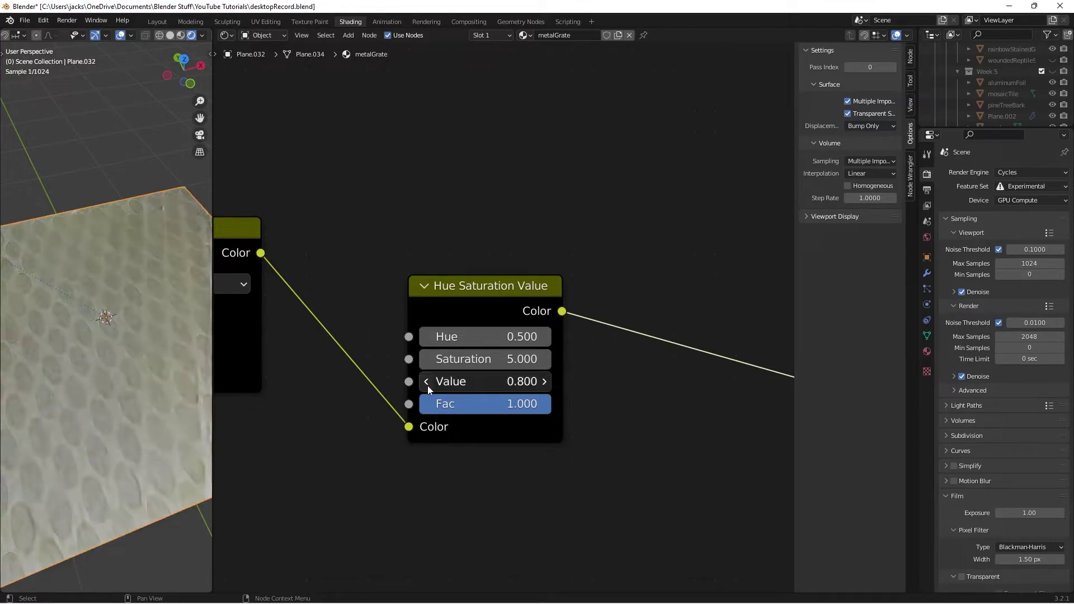
{"action": "left_click", "coordinate": [427, 385]}
- Set the Value of the Hue Saturation Value node feeding the second Mix's Color2 to 0.5
{"action": "middle_click_drag", "start_coordinate": [353, 408], "coordinate": [490, 407]}
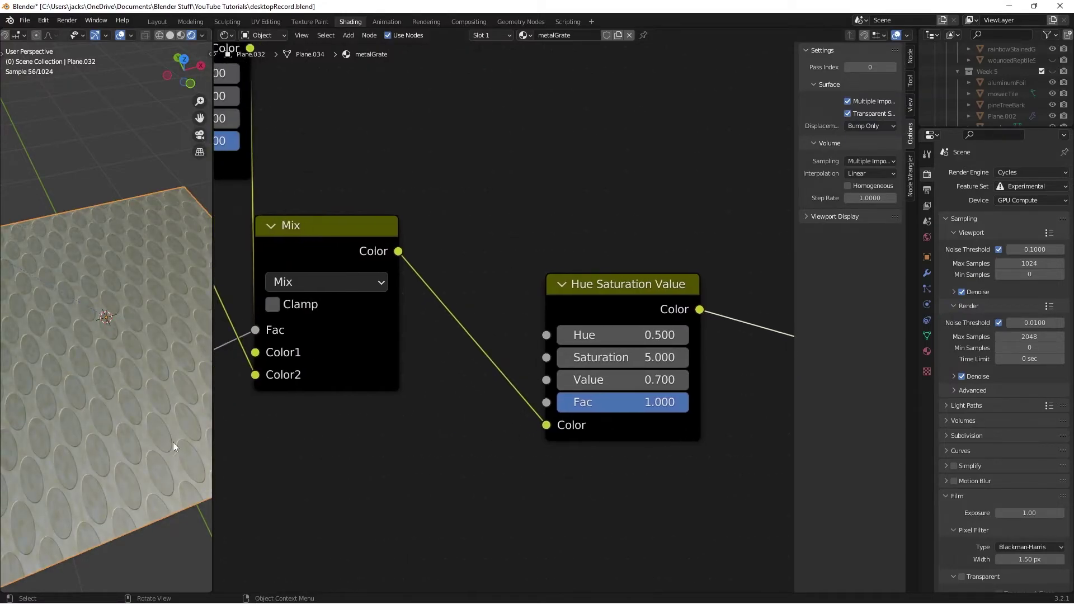
{"action": "middle_click_drag", "start_coordinate": [235, 297], "coordinate": [431, 362]}
{"action": "middle_click_drag", "start_coordinate": [364, 336], "coordinate": [509, 392]}
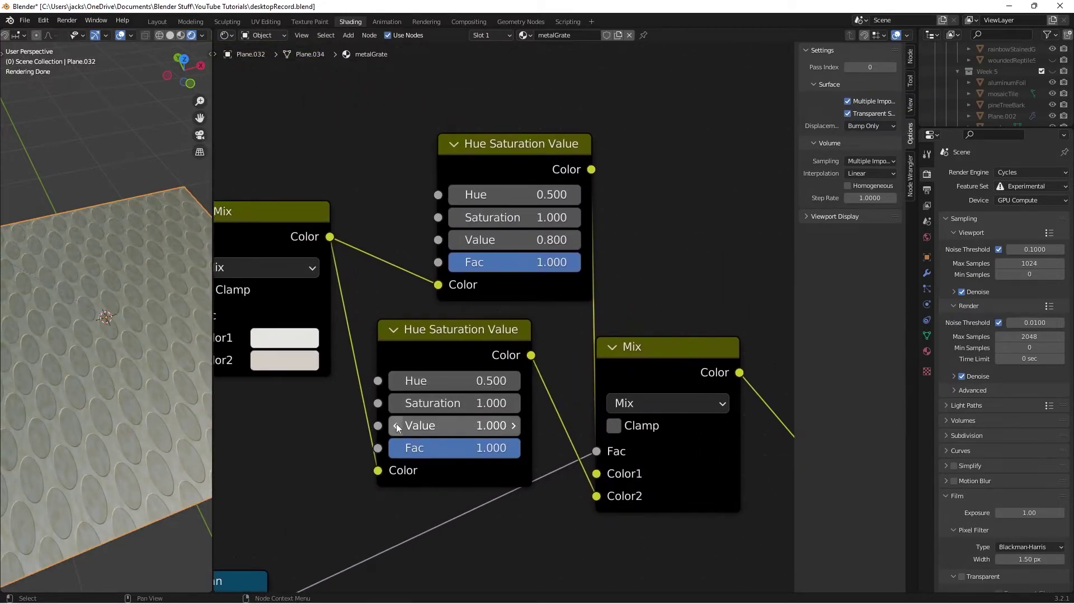
{"action": "left_click", "coordinate": [435, 425]}
{"action": "type", "text": ".5"}
{"action": "key", "text": "Return"}
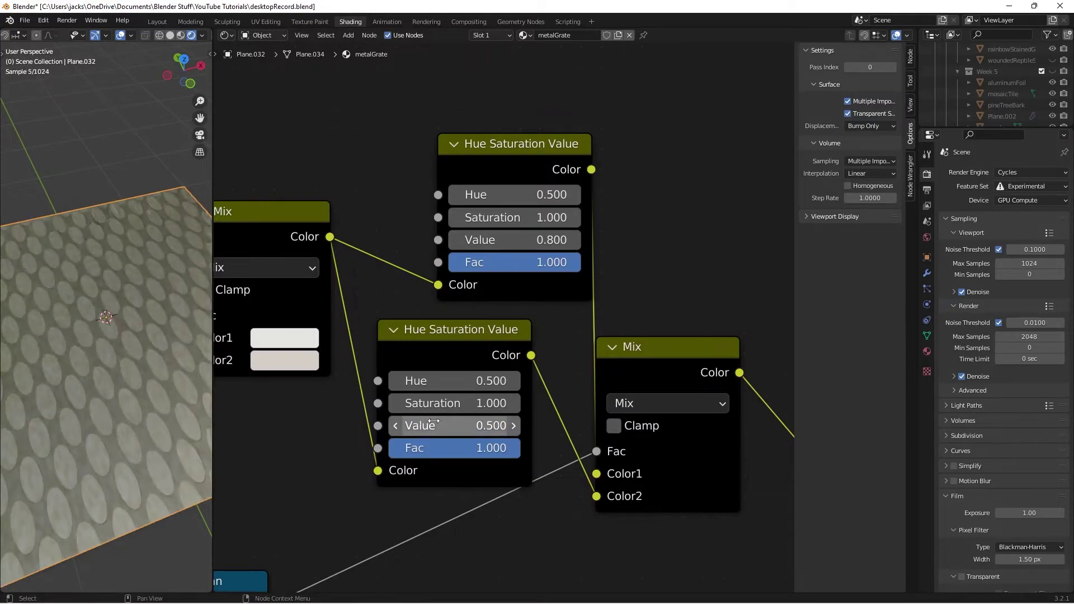
- Try a Value of 0.2 on the Hue Saturation Value node feeding Color1, settle on 0.3, and save the file
{"action": "left_click", "coordinate": [518, 240]}
{"action": "type", "text": ".2"}
{"action": "key", "text": "Return"}
{"action": "left_click", "coordinate": [518, 239]}
{"action": "type", "text": ".3"}
{"action": "key", "text": "Return"}
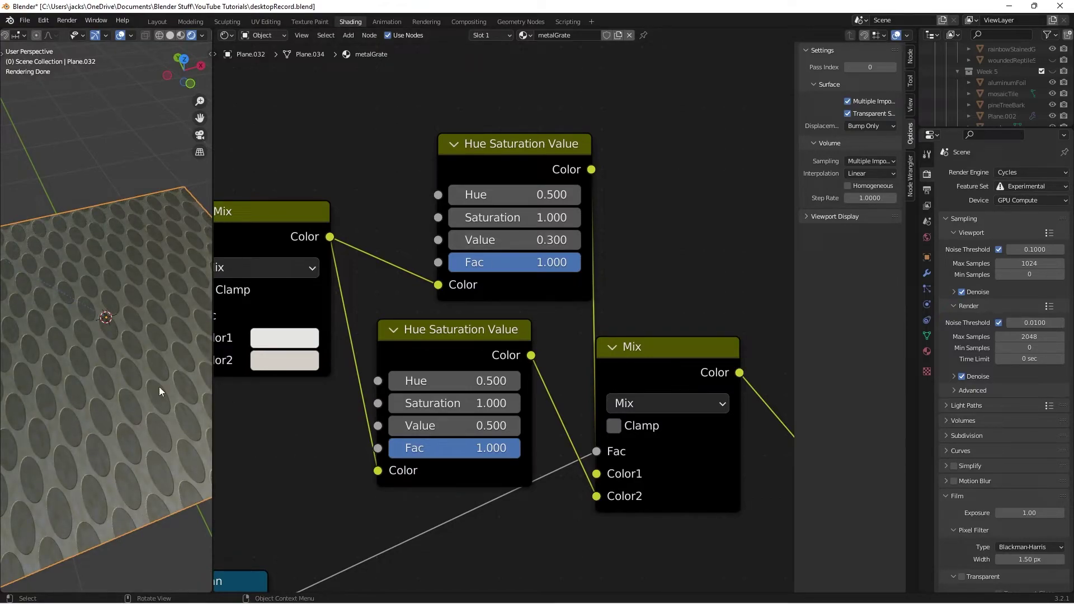
{"action": "left_click", "coordinate": [144, 541]}
{"action": "key", "text": "ctrl+s"}
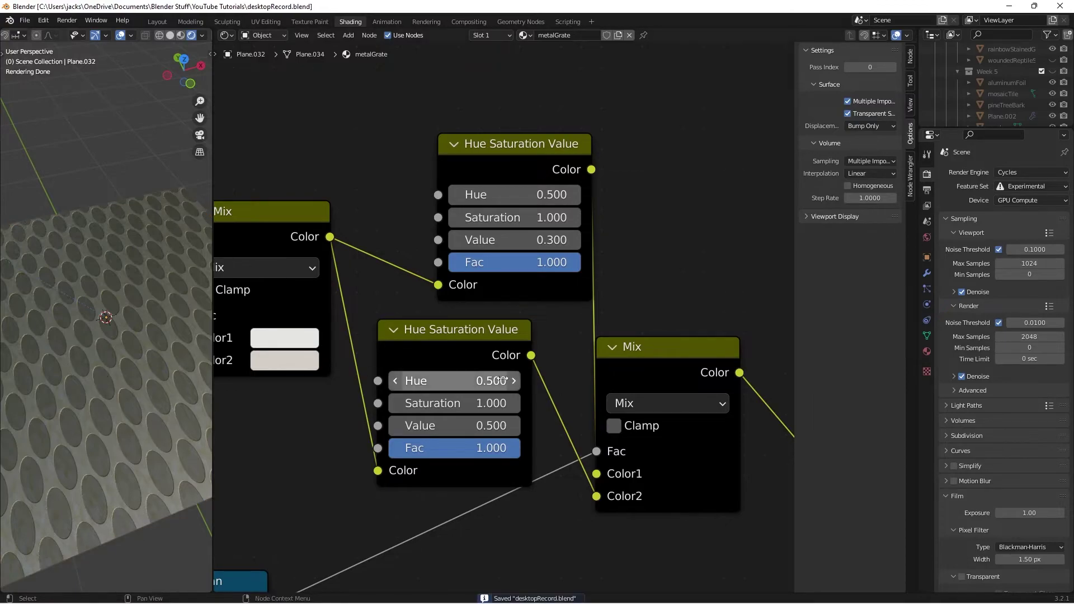
- Raise the Saturation of the Hue Saturation Value node feeding Color2 to 2
{"action": "middle_click_drag", "start_coordinate": [441, 380], "coordinate": [403, 363]}
{"action": "key", "text": "BackSpace"}
{"action": "left_click_drag", "start_coordinate": [415, 385], "coordinate": [481, 385]}
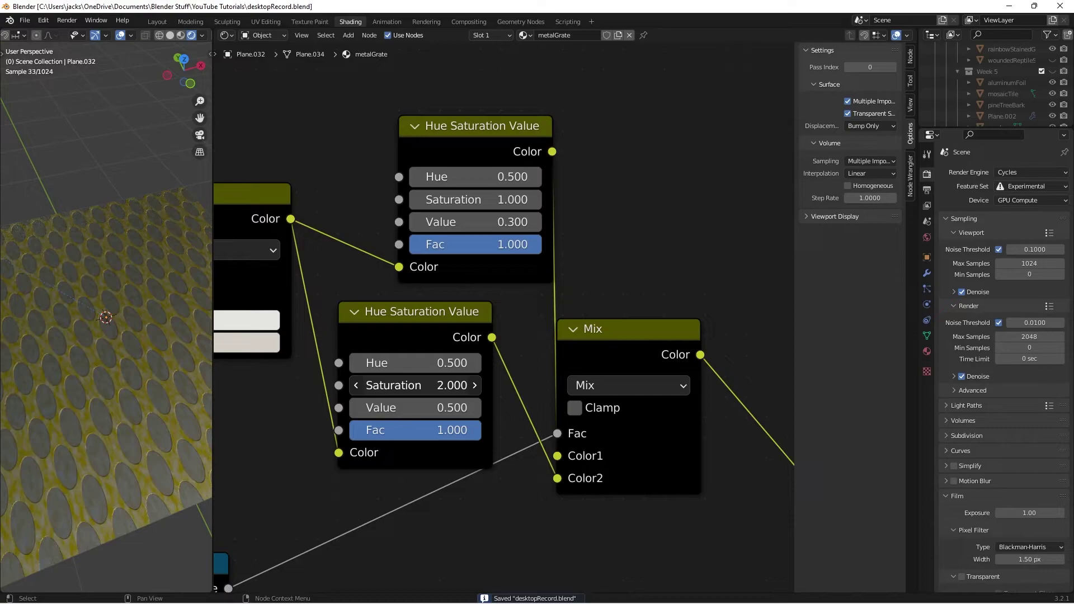
- Reset the Saturation of the Hue Saturation Value node feeding Color2 to its default of 1 and save the file
{"action": "key", "text": "BackSpace"}
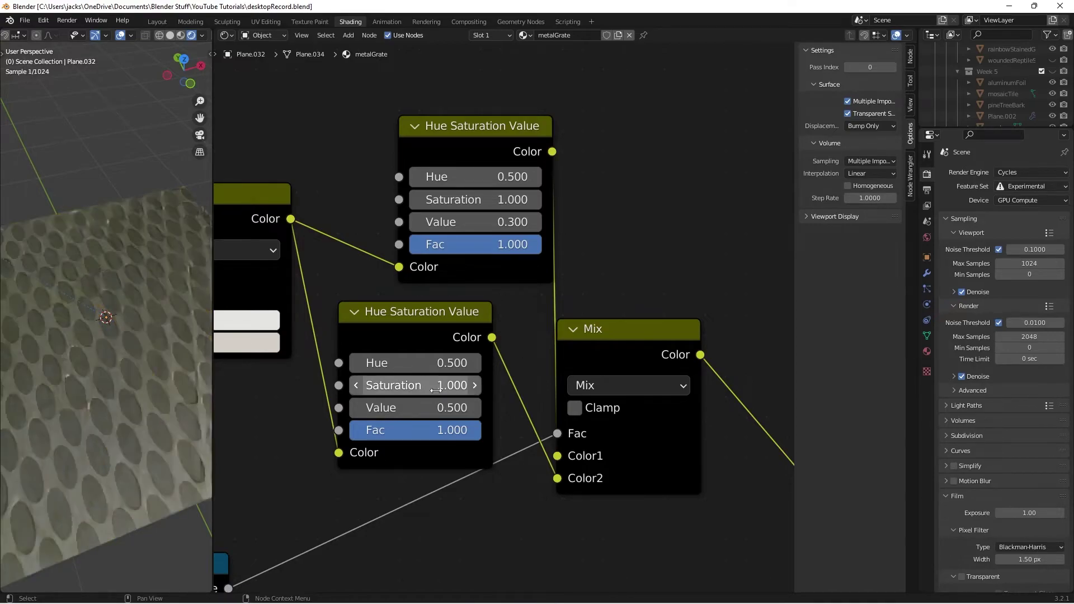
{"action": "key", "text": "ctrl+s"}
- Preview the output of the Map Range node that follows the Noise Texture
{"action": "scroll", "coordinate": [495, 390], "scroll_direction": "down", "scroll_amount": 6}
{"action": "middle_click_drag", "start_coordinate": [653, 539], "coordinate": [469, 244]}
{"action": "scroll", "coordinate": [486, 243], "scroll_direction": "down", "scroll_amount": 6}
{"action": "middle_click_drag", "start_coordinate": [571, 257], "coordinate": [477, 298]}
{"action": "left_click_drag", "start_coordinate": [309, 458], "coordinate": [323, 463]}
{"action": "left_click", "coordinate": [391, 382]}
{"action": "middle_click_drag", "start_coordinate": [395, 381], "coordinate": [644, 423]}
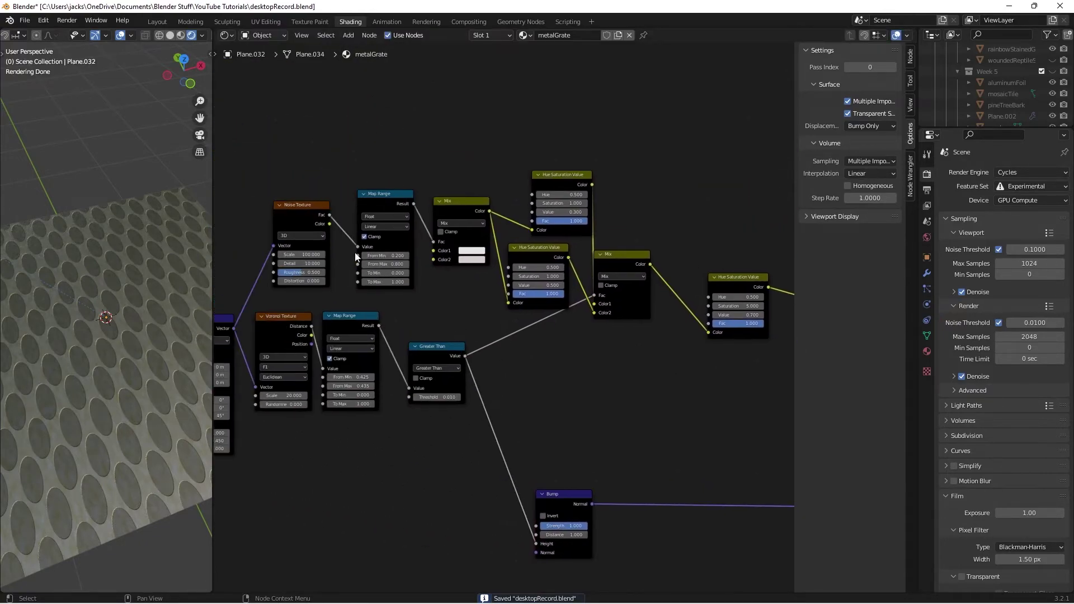
{"action": "left_click", "coordinate": [376, 205], "text": "ctrl+shift"}
- Insert a second Bump node on the link between the existing Bump node and the Principled BSDF's Normal
{"action": "key", "text": "shift+a"}
{"action": "left_click", "coordinate": [606, 401]}
{"action": "type", "text": "bump"}
{"action": "key", "text": "Return"}
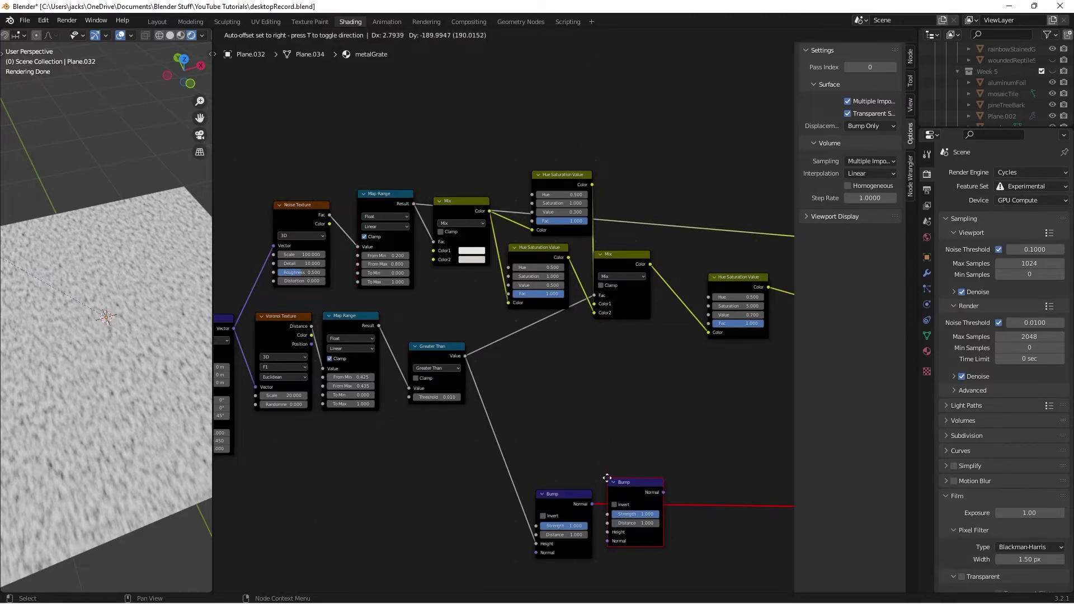
{"action": "left_click", "coordinate": [607, 478]}
- Connect the noise Map Range's Result to the new Bump's Height and return the preview to the Principled BSDF
{"action": "middle_click_drag", "start_coordinate": [656, 425], "coordinate": [589, 396]}
{"action": "scroll", "coordinate": [589, 396], "scroll_direction": "up", "scroll_amount": 2}
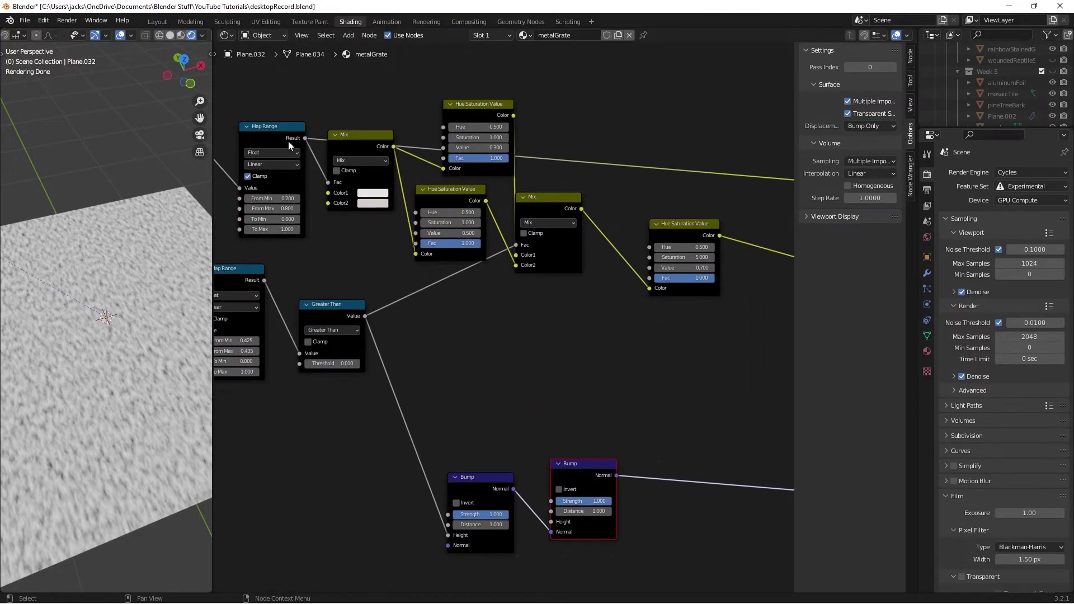
{"action": "left_click_drag", "start_coordinate": [305, 139], "coordinate": [551, 521]}
{"action": "middle_click_drag", "start_coordinate": [626, 461], "coordinate": [444, 413]}
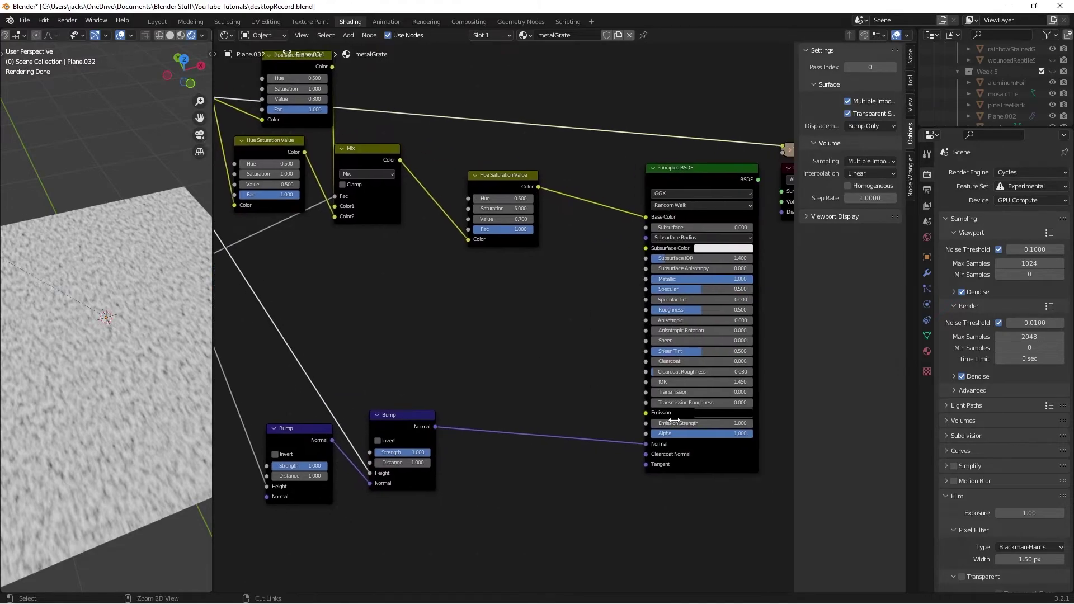
{"action": "left_click", "coordinate": [716, 448], "text": "ctrl+shift"}
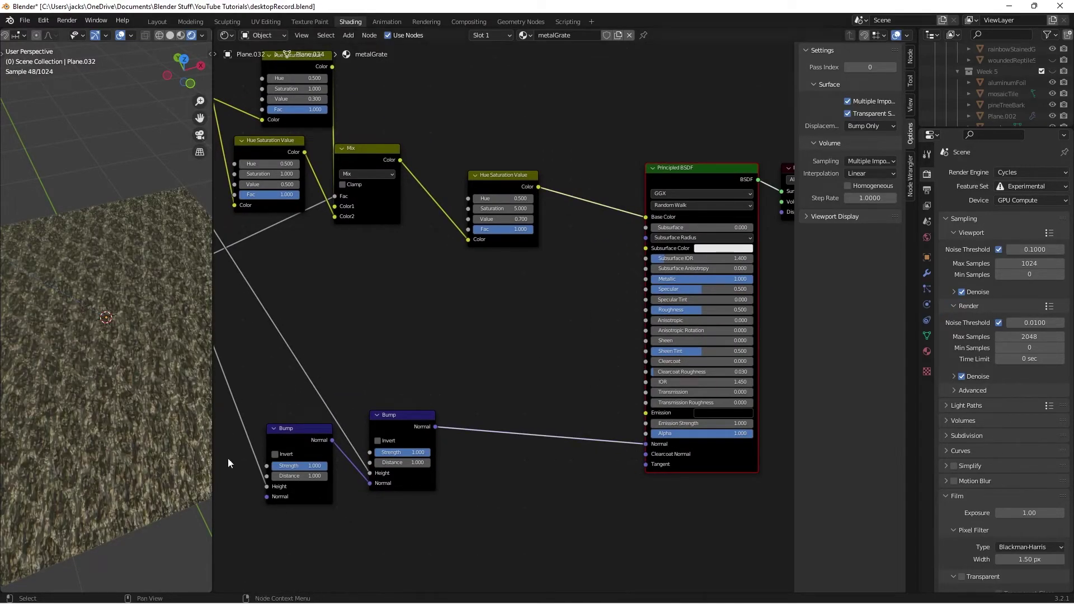
- Set the second Bump node's Strength to 0.1 and save the file
{"action": "middle_click_drag", "start_coordinate": [305, 402], "coordinate": [455, 321]}
{"action": "scroll", "coordinate": [455, 321], "scroll_direction": "up", "scroll_amount": 7}
{"action": "middle_click_drag", "start_coordinate": [509, 343], "coordinate": [442, 327]}
{"action": "left_click", "coordinate": [494, 390]}
{"action": "type", "text": "0.1"}
{"action": "key", "text": "Return"}
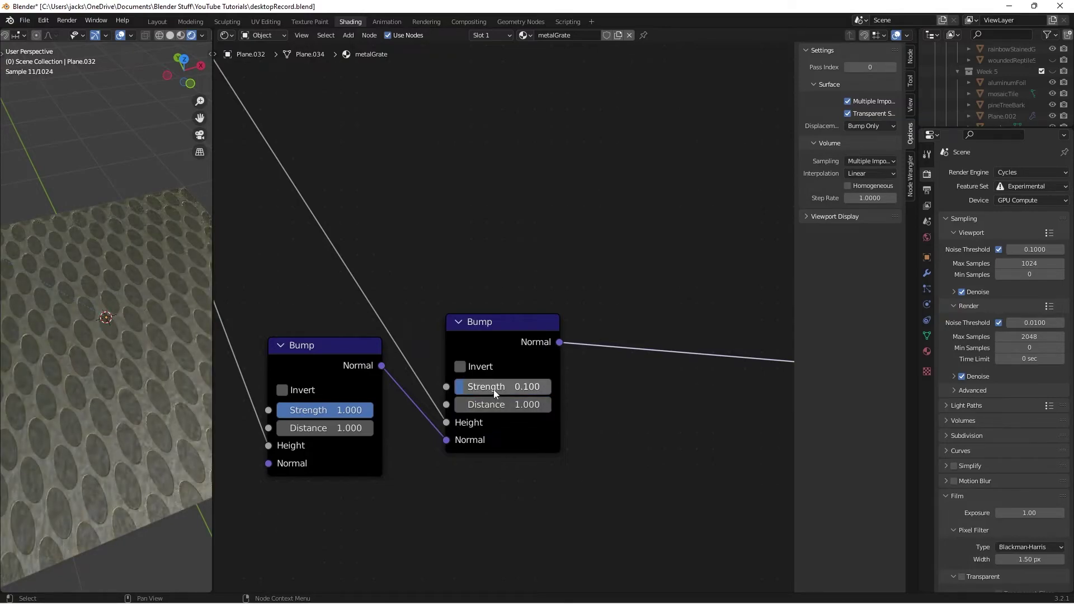
{"action": "left_click", "coordinate": [488, 248]}
{"action": "key", "text": "ctrl+s"}
- Connect the Greater Than node's Value to the Principled BSDF's Alpha to make the grate holes transparent
{"action": "scroll", "coordinate": [578, 198], "scroll_direction": "down", "scroll_amount": 5}
{"action": "middle_click_drag", "start_coordinate": [579, 198], "coordinate": [410, 292]}
{"action": "scroll", "coordinate": [474, 258], "scroll_direction": "down", "scroll_amount": 2}
{"action": "middle_click_drag", "start_coordinate": [477, 262], "coordinate": [427, 246]}
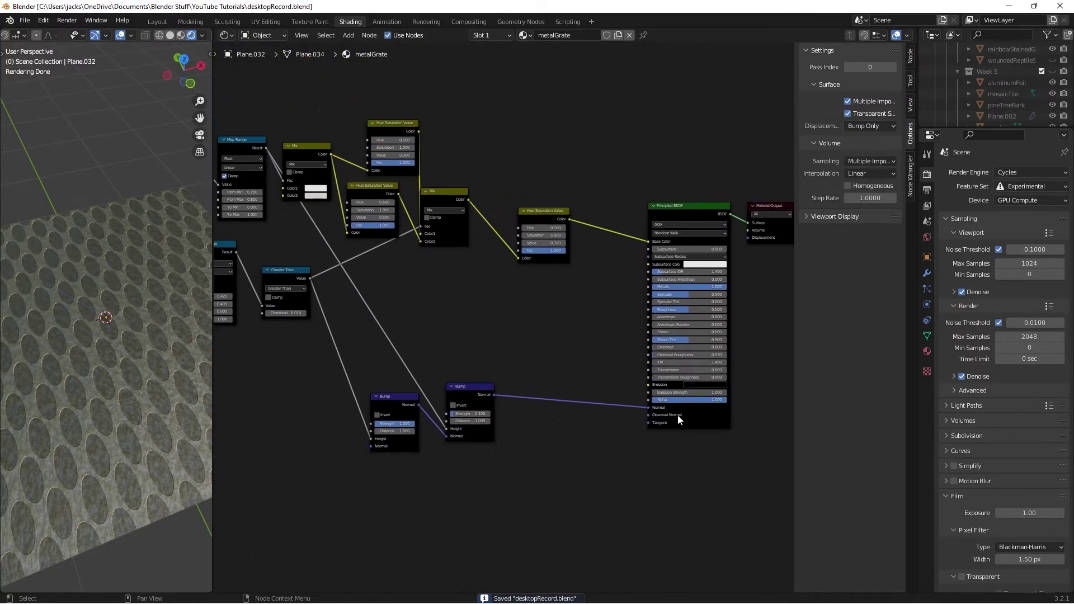
{"action": "left_click_drag", "start_coordinate": [312, 278], "coordinate": [650, 399]}
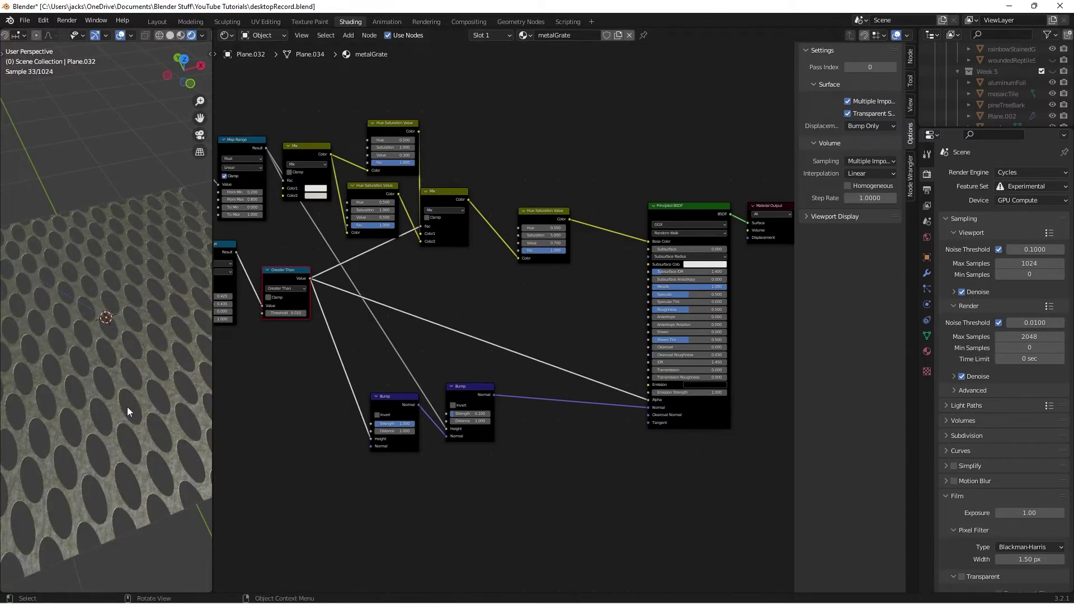
- Add a plane mesh, move it down beneath the grate, and select it
{"action": "left_click", "coordinate": [131, 359]}
{"action": "left_click", "coordinate": [92, 149]}
{"action": "key", "text": "shift+a"}
{"action": "mouse_move", "coordinate": [115, 379]}
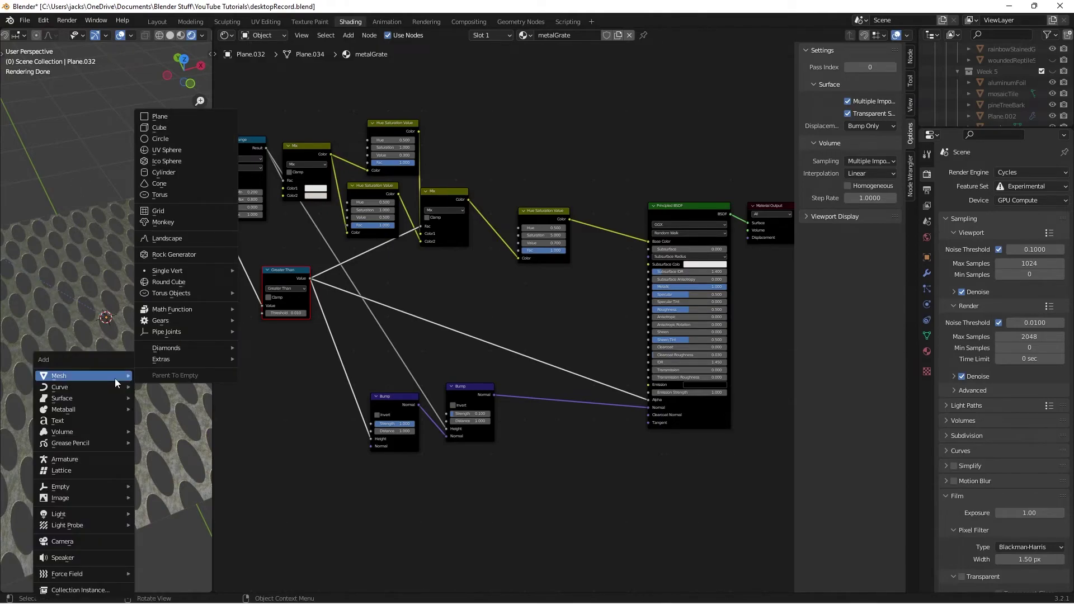
{"action": "left_click", "coordinate": [198, 117]}
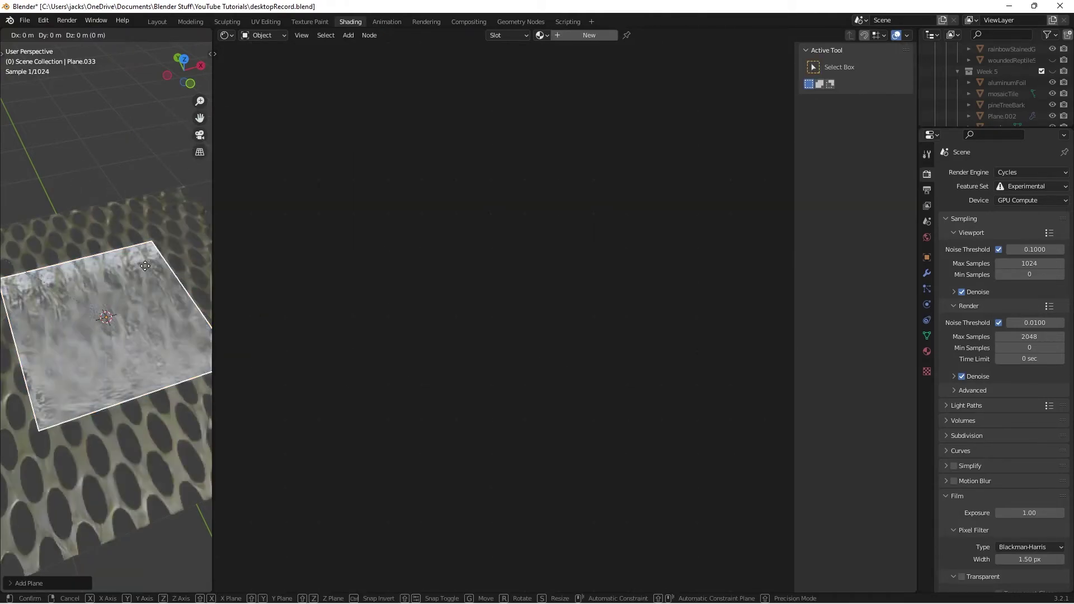
{"action": "key", "text": "g"}
{"action": "left_click", "coordinate": [146, 330]}
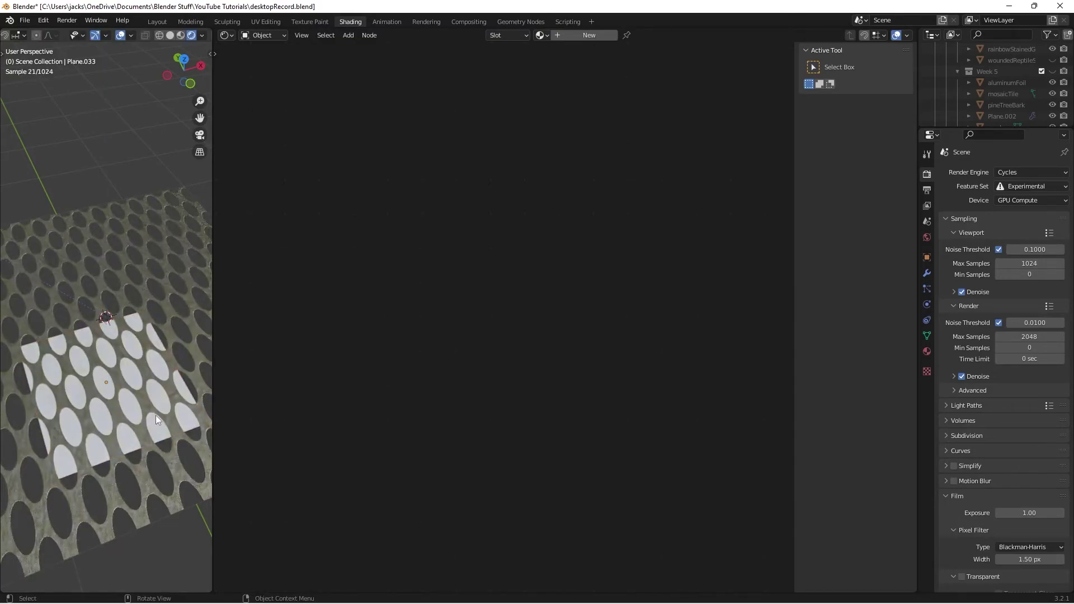
{"action": "left_click", "coordinate": [129, 371]}
{"action": "left_click", "coordinate": [130, 371]}
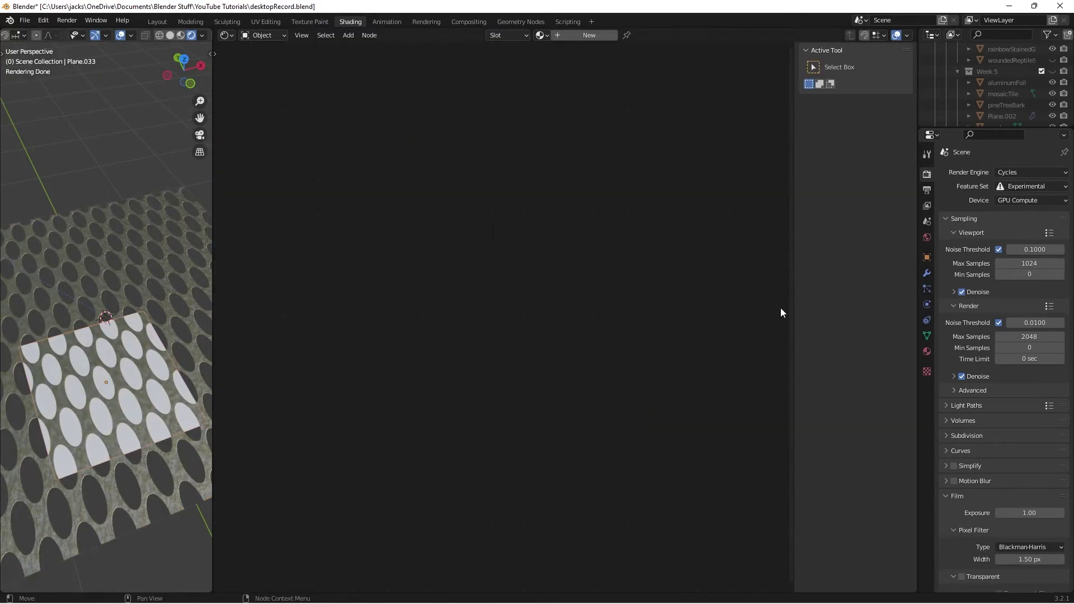
- Assign the existing bamboo material to the new plane and reselect the grate plane
{"action": "left_click", "coordinate": [927, 351]}
{"action": "left_click", "coordinate": [946, 220]}
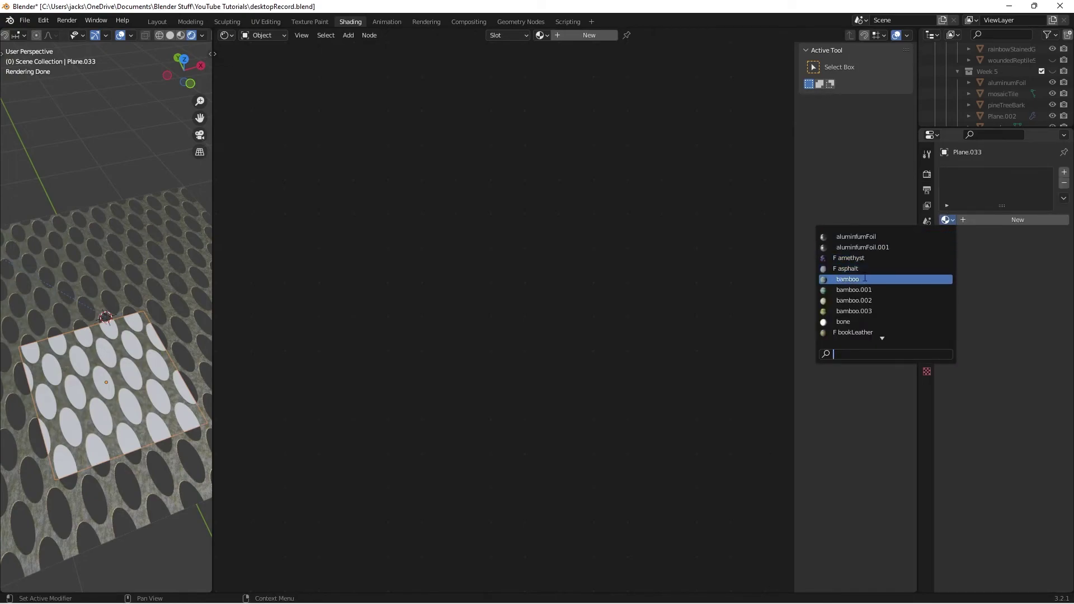
{"action": "left_click", "coordinate": [839, 279]}
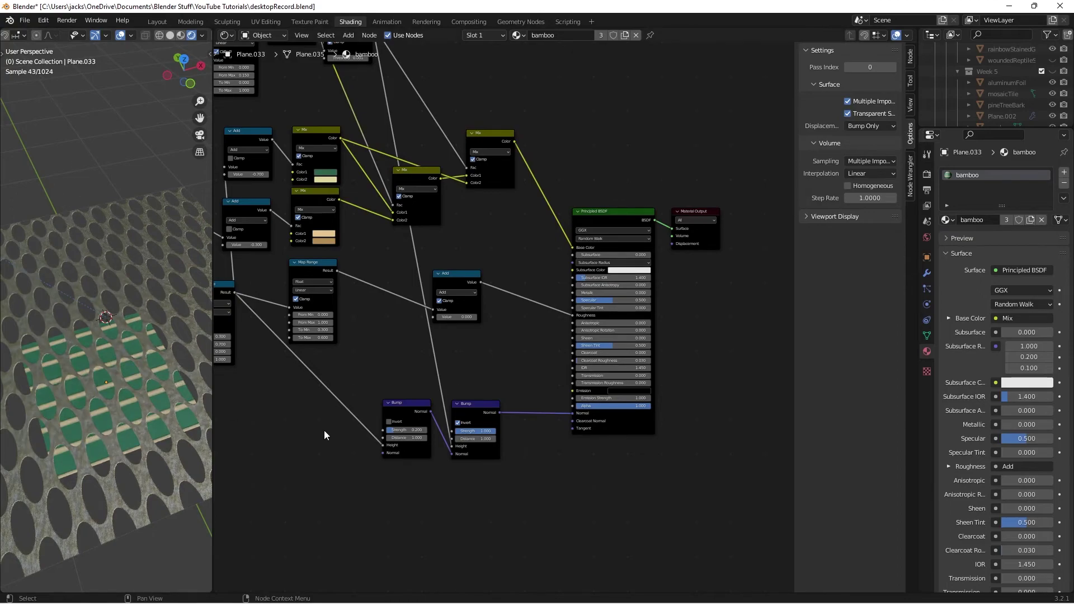
{"action": "middle_click_drag", "start_coordinate": [324, 431], "coordinate": [425, 429]}
{"action": "left_click", "coordinate": [200, 473]}
{"action": "left_click", "coordinate": [268, 502]}
{"action": "middle_click_drag", "start_coordinate": [489, 376], "coordinate": [391, 419]}
{"action": "scroll", "coordinate": [392, 418], "scroll_direction": "up", "scroll_amount": 5}
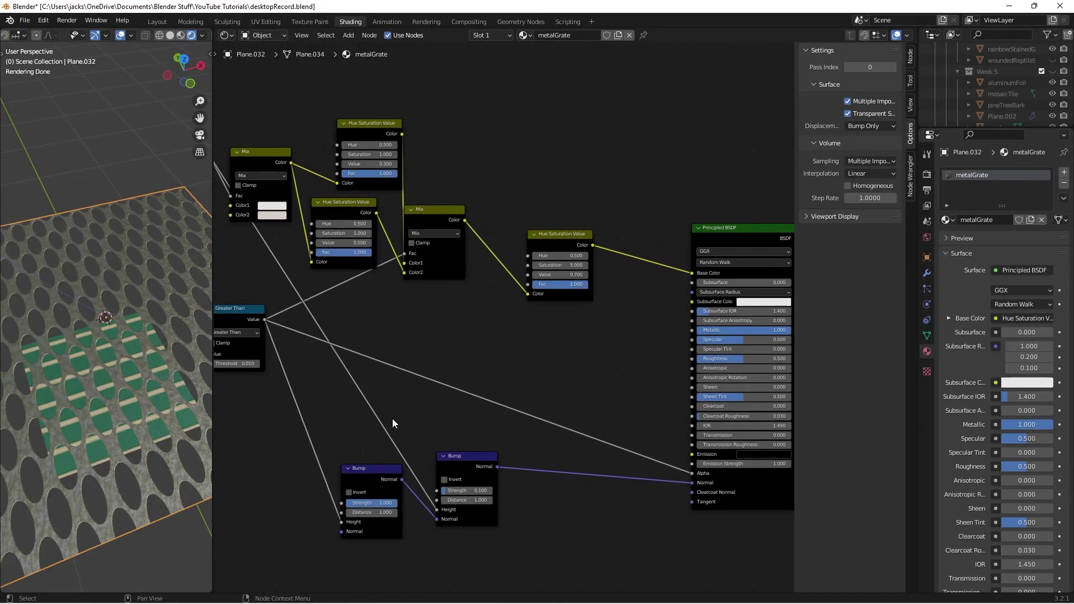
- Try a Roughness of 0.682 and lower values on the metalGrate Principled BSDF, restoring 0.5
{"action": "left_click_drag", "start_coordinate": [565, 222], "coordinate": [559, 228]}
{"action": "left_click", "coordinate": [623, 361]}
{"action": "middle_click_drag", "start_coordinate": [623, 361], "coordinate": [491, 382]}
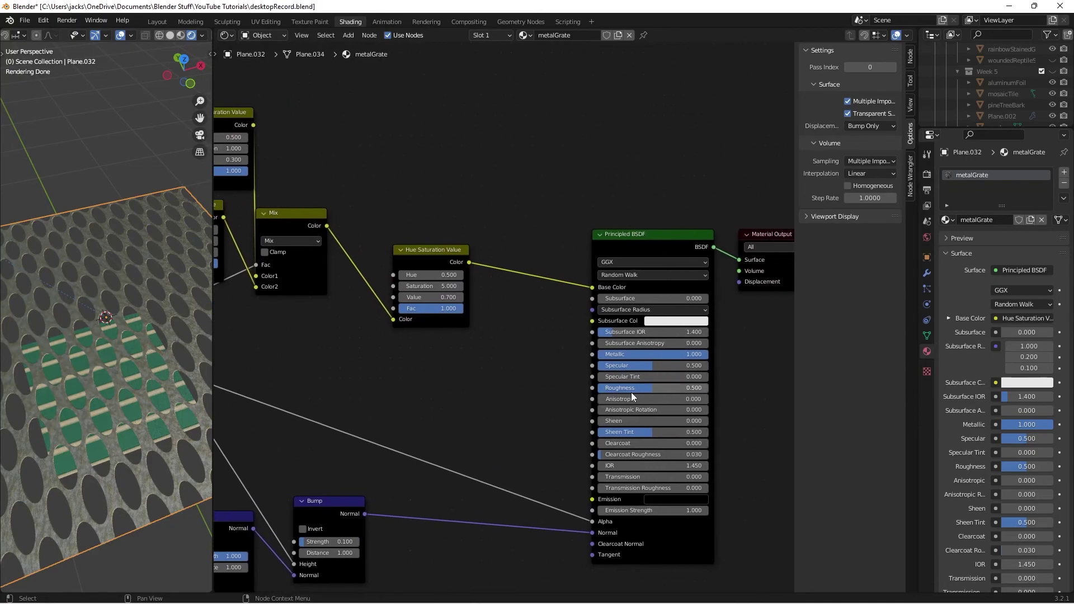
{"action": "left_click_drag", "start_coordinate": [651, 388], "coordinate": [672, 387]}
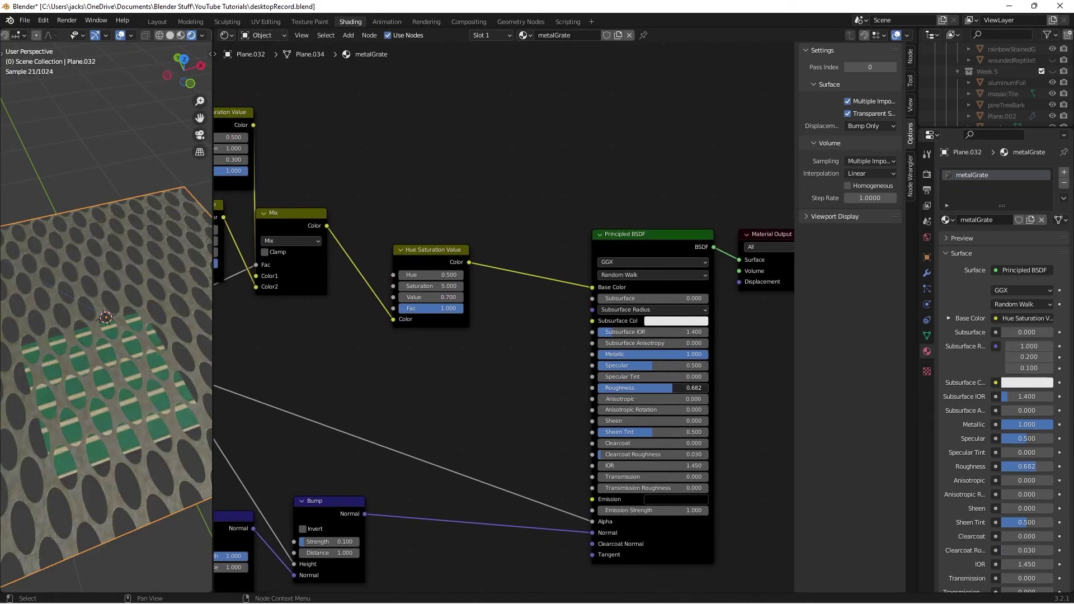
{"action": "left_click_drag", "start_coordinate": [671, 387], "coordinate": [619, 387]}
{"action": "right_click", "coordinate": [620, 389]}
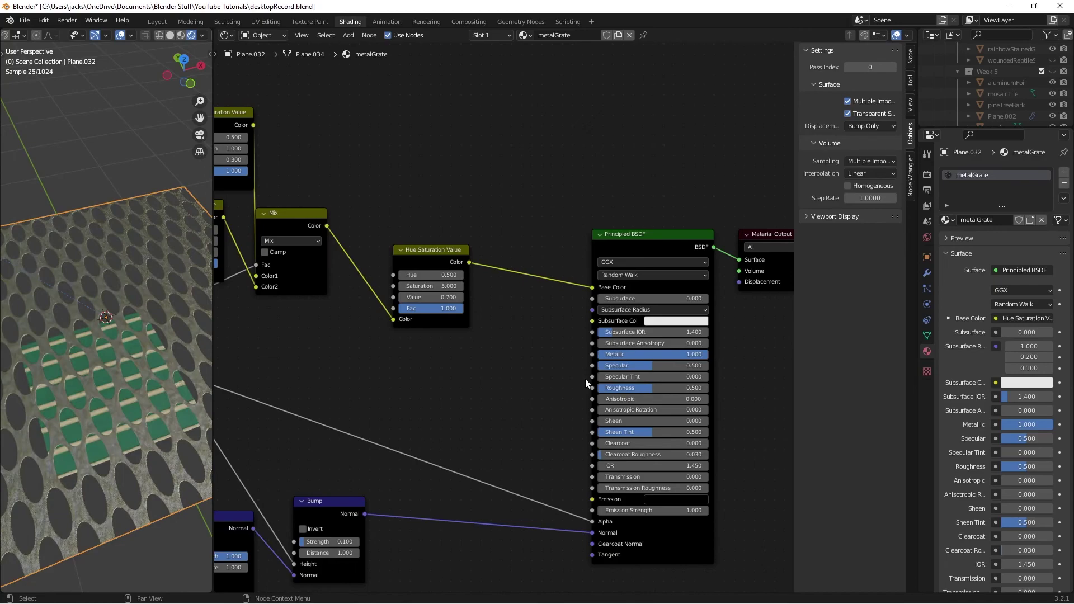
- Deselect the grate plane and save the file
{"action": "left_click", "coordinate": [120, 171]}
{"action": "key", "text": "ctrl+s"}
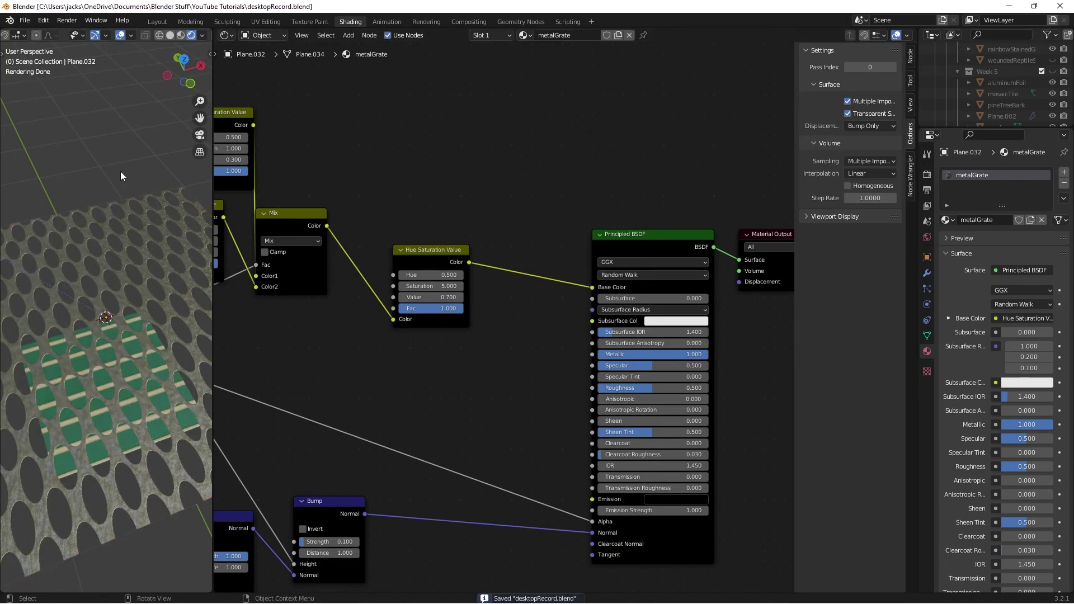
{"action": "left_click", "coordinate": [106, 386]}
{"action": "left_click", "coordinate": [111, 183]}
- Cut the link from the Greater Than node to the Principled BSDF's Alpha and save the file
{"action": "middle_click_drag", "start_coordinate": [434, 437], "coordinate": [489, 382]}
{"action": "middle_click_drag", "start_coordinate": [418, 369], "coordinate": [503, 378]}
{"action": "scroll", "coordinate": [380, 358], "scroll_direction": "down", "scroll_amount": 2}
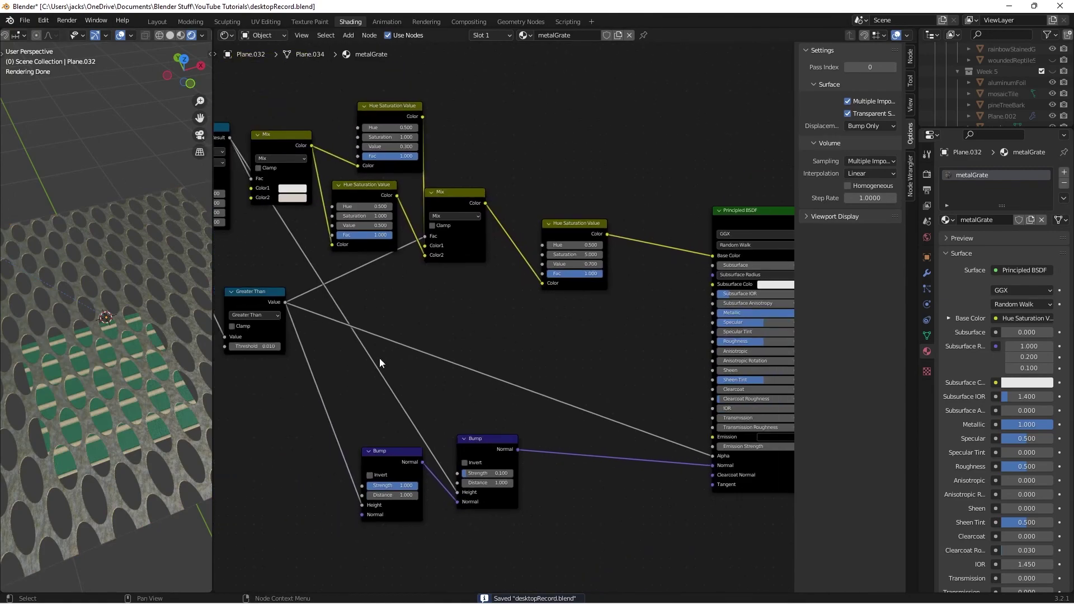
{"action": "right_click_drag", "start_coordinate": [504, 400], "coordinate": [511, 342], "text": "ctrl"}
{"action": "middle_click_drag", "start_coordinate": [460, 314], "coordinate": [579, 433]}
{"action": "scroll", "coordinate": [460, 255], "scroll_direction": "up", "scroll_amount": 2}
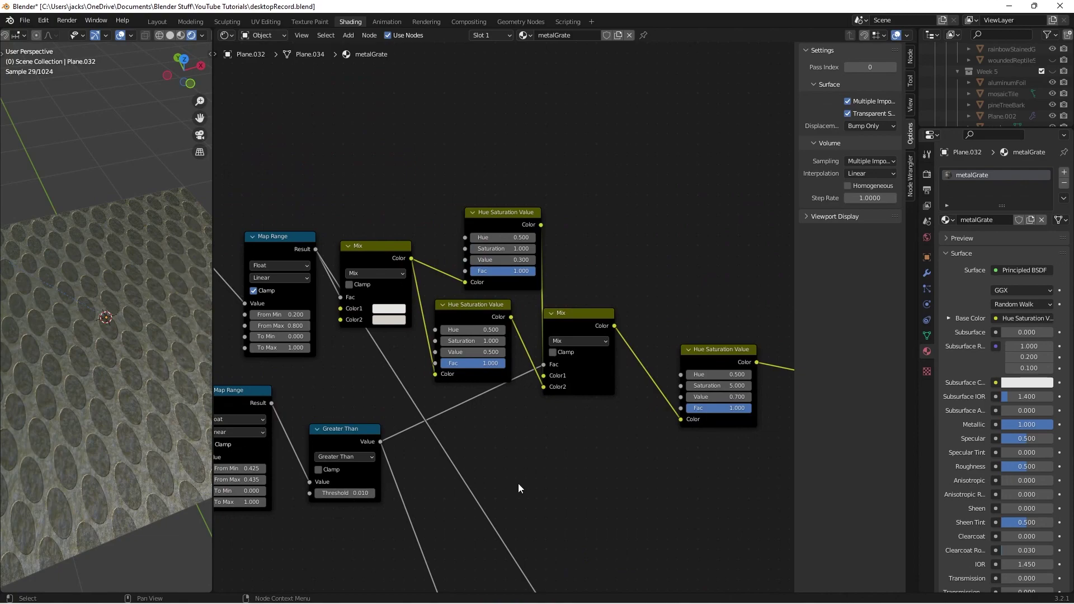
{"action": "key", "text": "ctrl+s"}
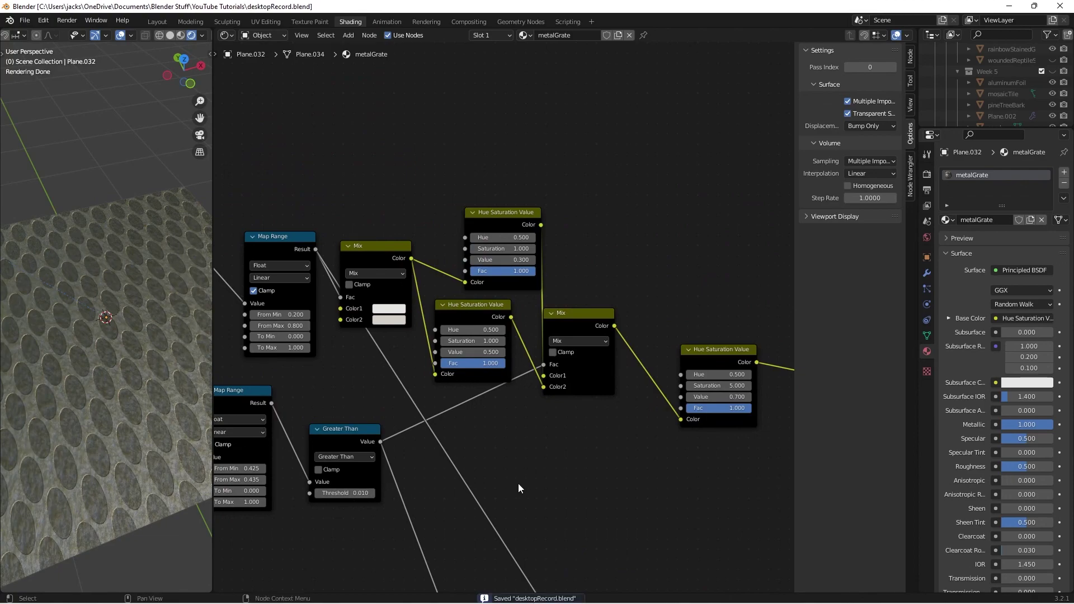